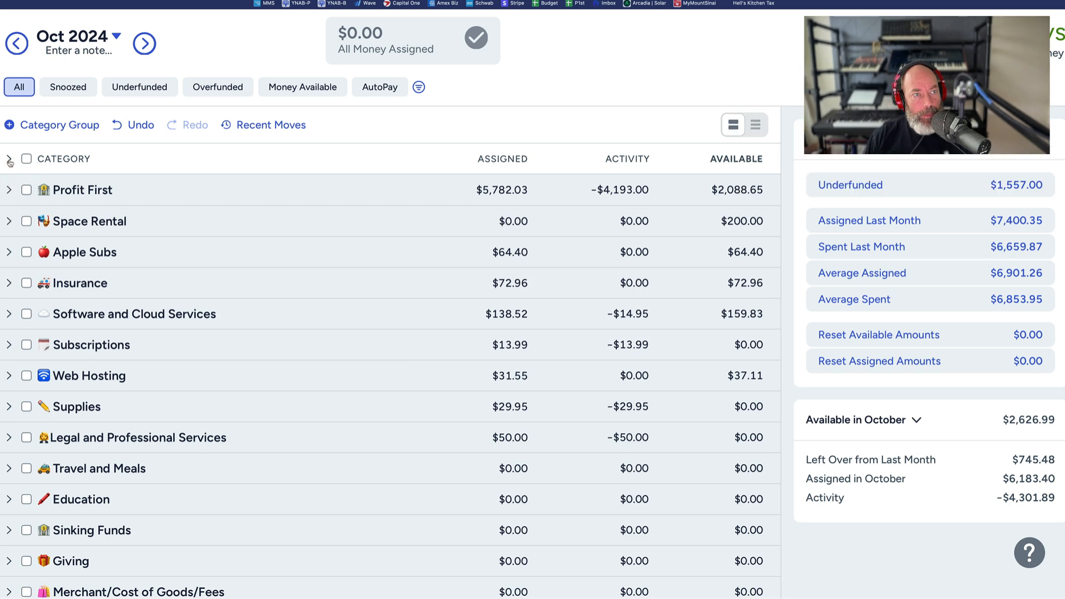
# Step: Collapse all category groups and expand only Profit First to examine its percentage-based categories for October 2024
pyautogui.click(10, 161)
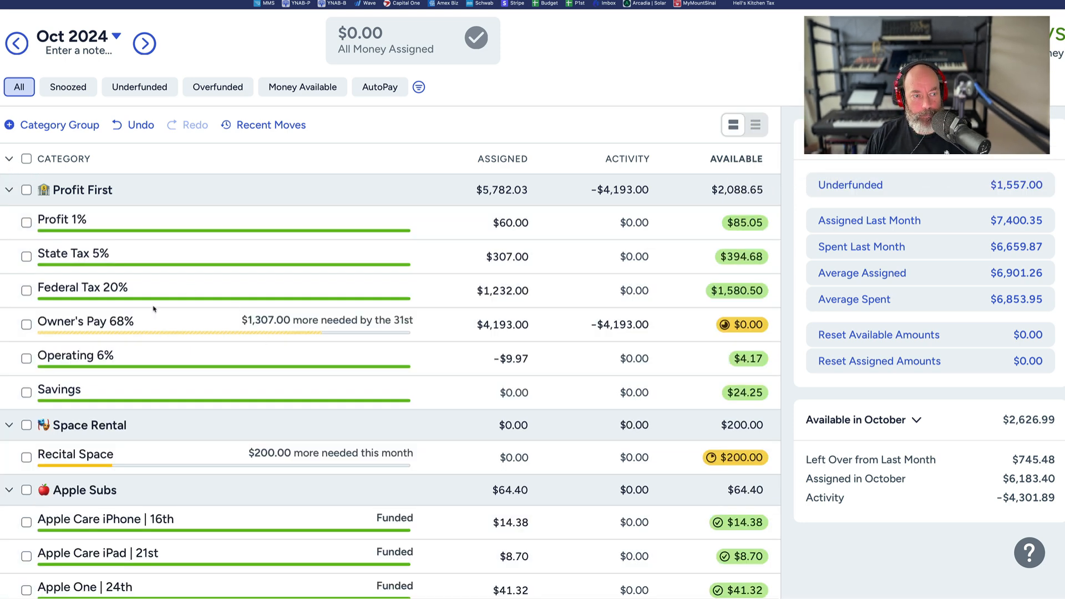
pyautogui.click(9, 161)
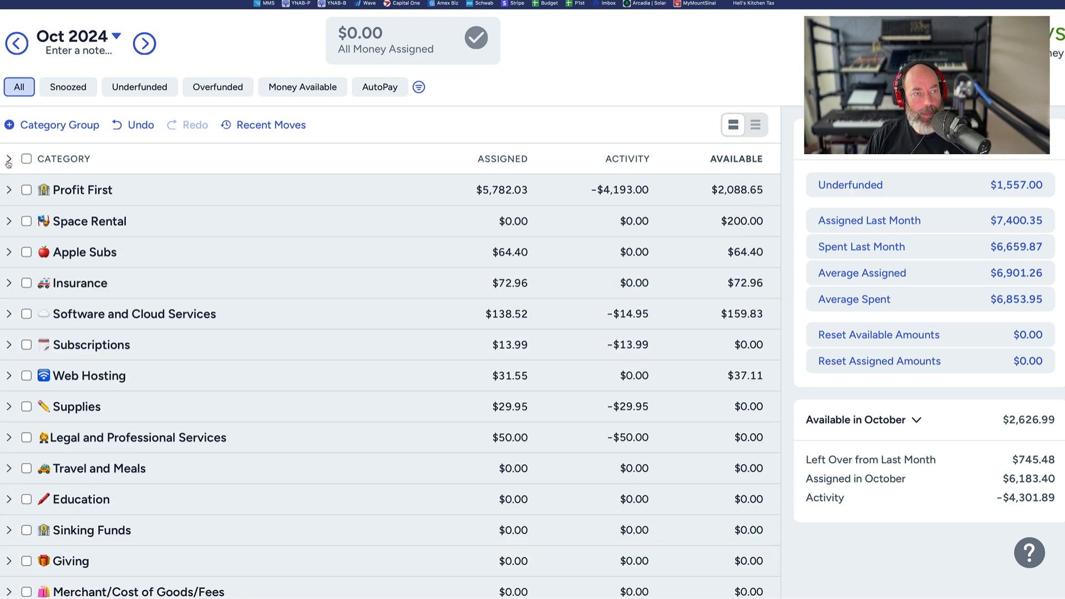
pyautogui.click(9, 190)
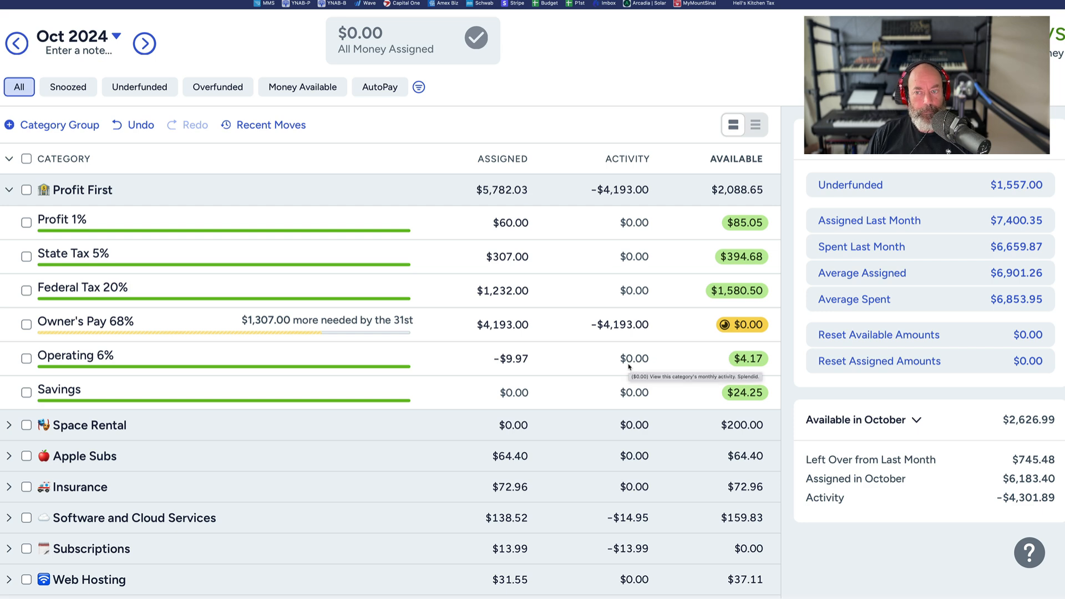
pyautogui.scroll(-1, 404, 367)
pyautogui.scroll(1, 404, 367)
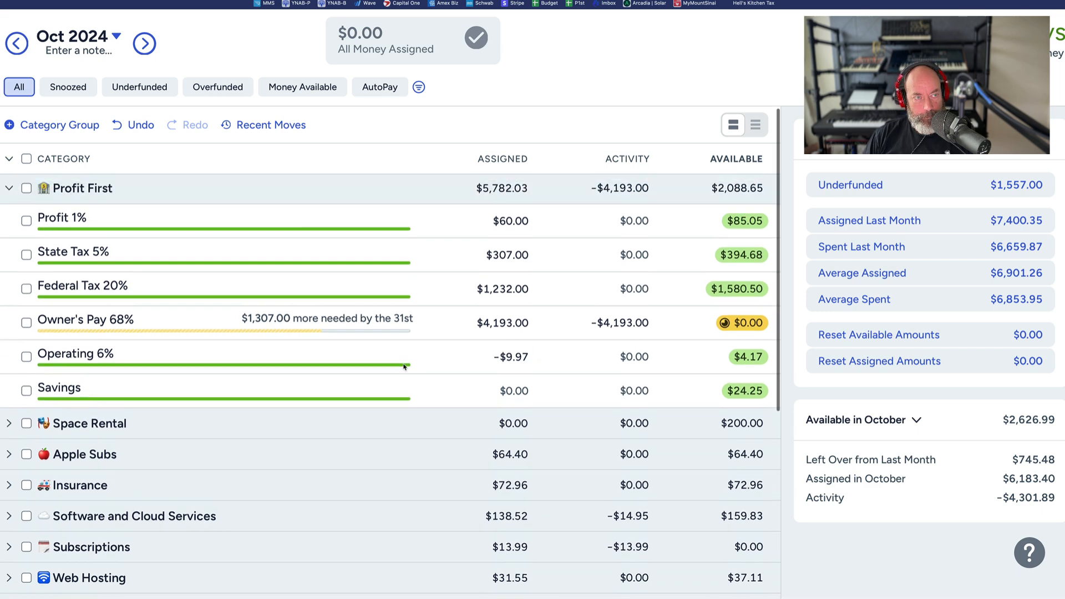
# Step: Expand every category group and look through the whole October 2024 budget, from Profit First down to Credit Card Payments
pyautogui.click(8, 161)
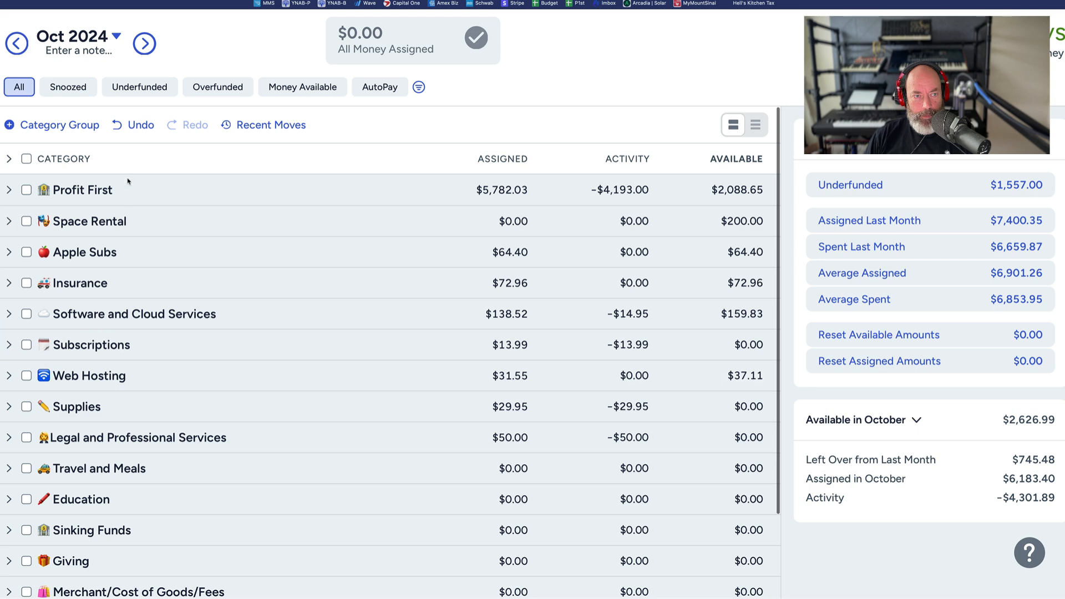
pyautogui.click(7, 161)
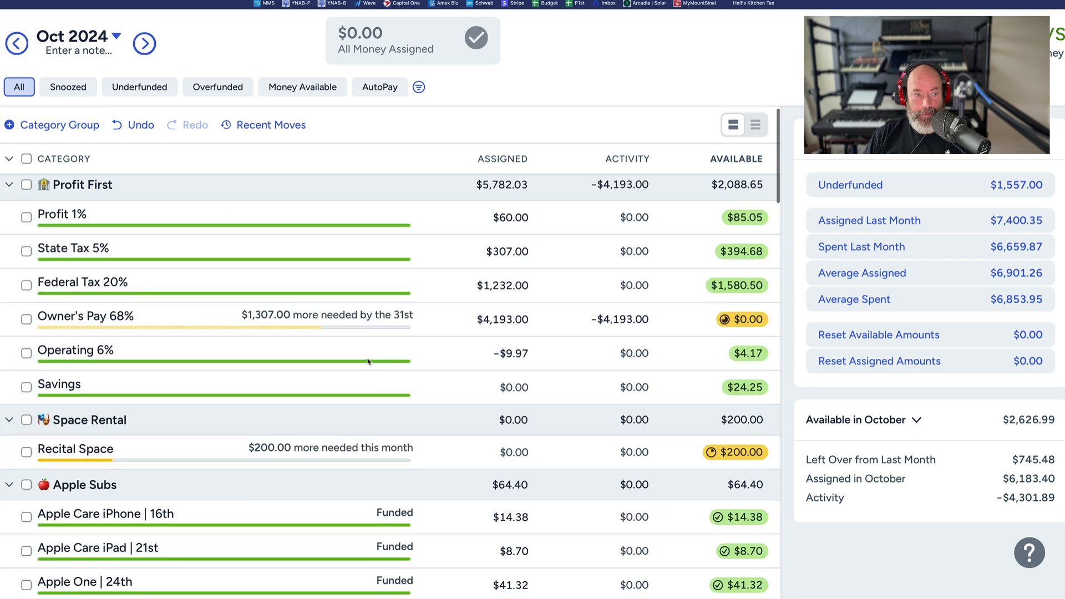
pyautogui.scroll(-2, 368, 361)
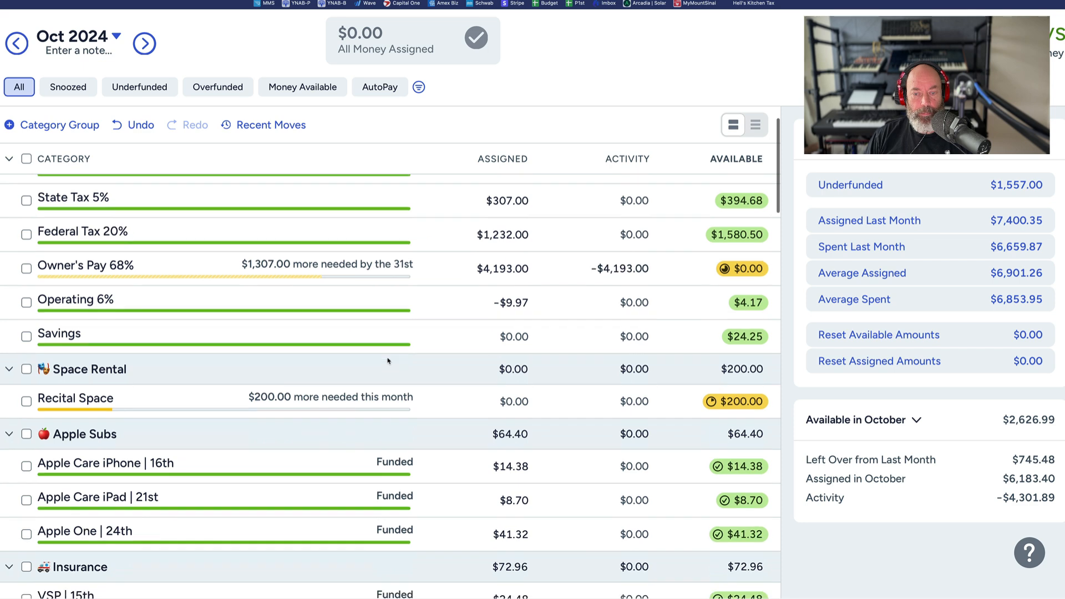
pyautogui.scroll(3, 389, 361)
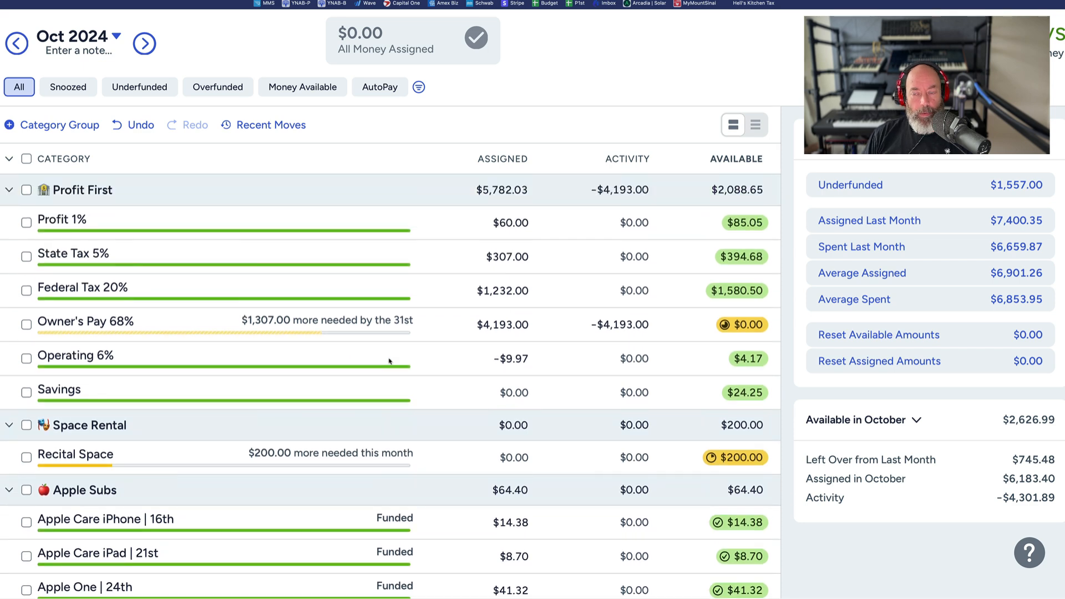
pyautogui.scroll(-10, 390, 361)
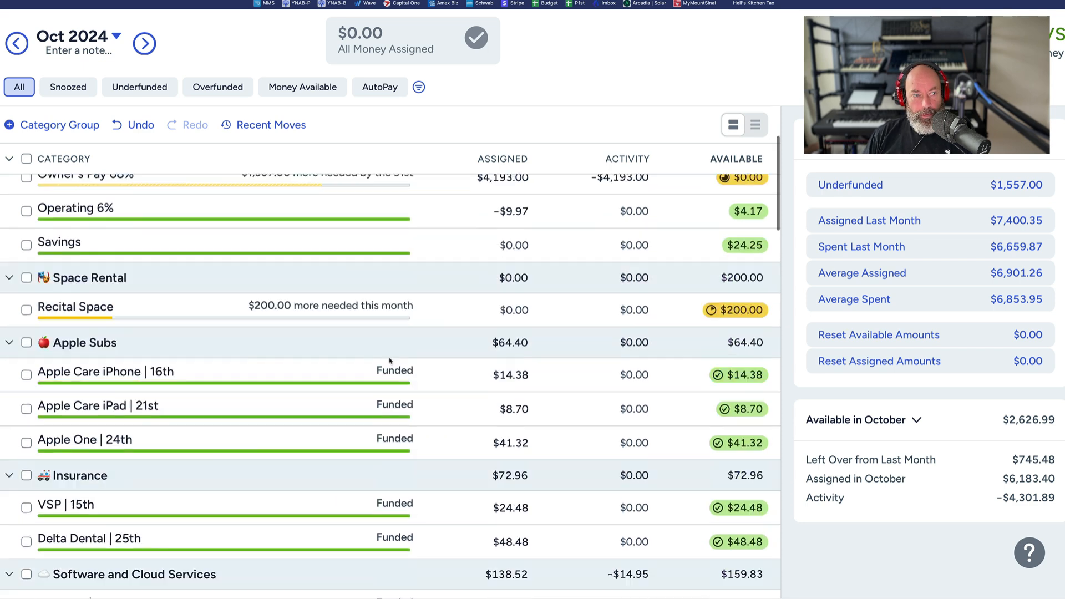
pyautogui.scroll(-10, 390, 361)
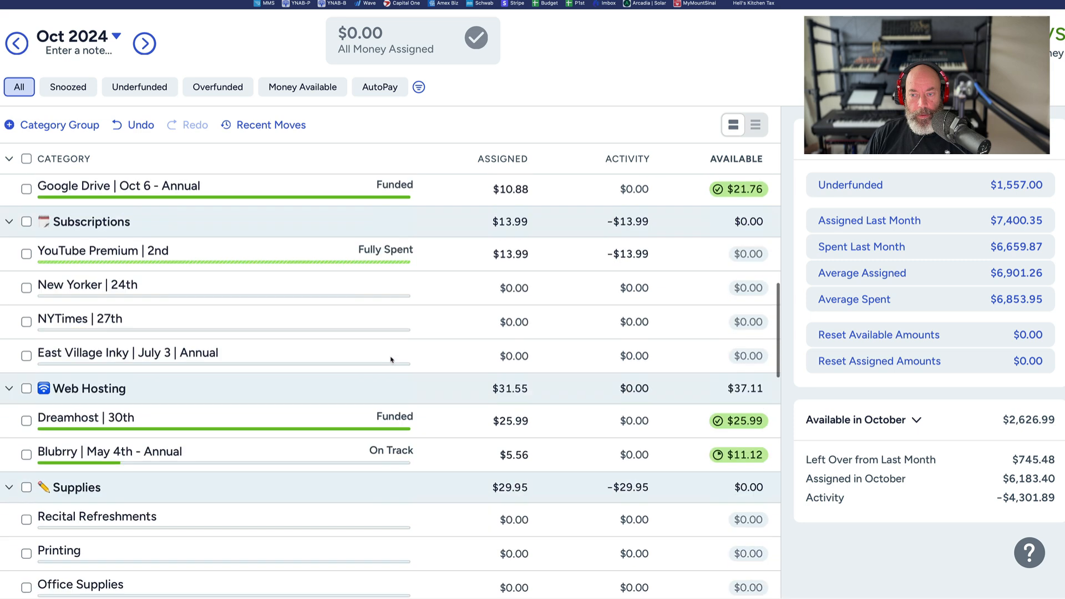
pyautogui.scroll(-6, 391, 360)
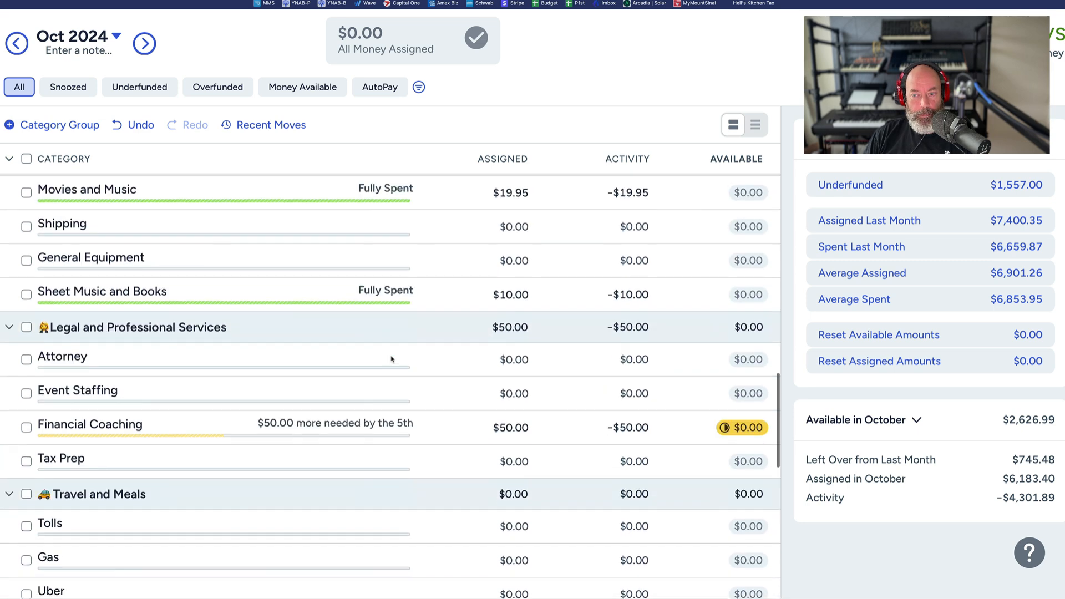
pyautogui.scroll(-1, 391, 360)
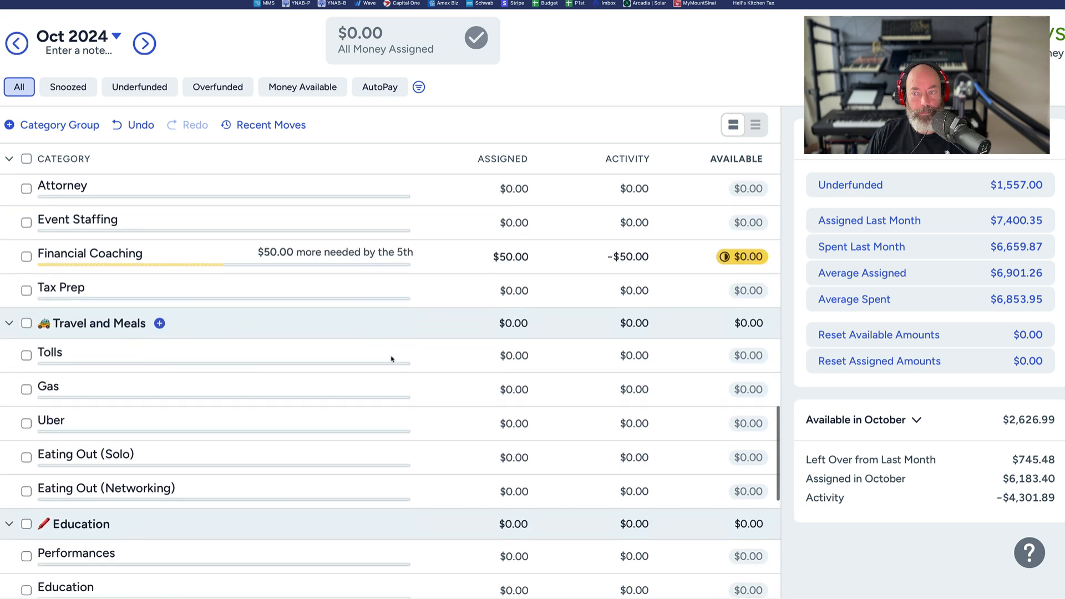
pyautogui.scroll(-4, 394, 358)
pyautogui.scroll(-5, 394, 358)
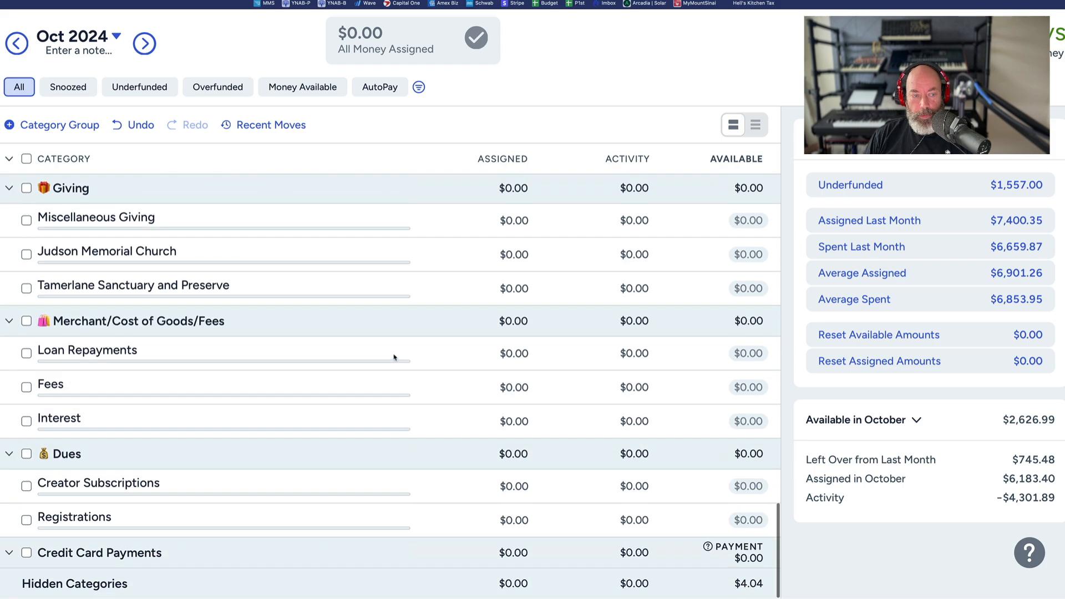
pyautogui.scroll(11, 394, 358)
pyautogui.scroll(20, 394, 358)
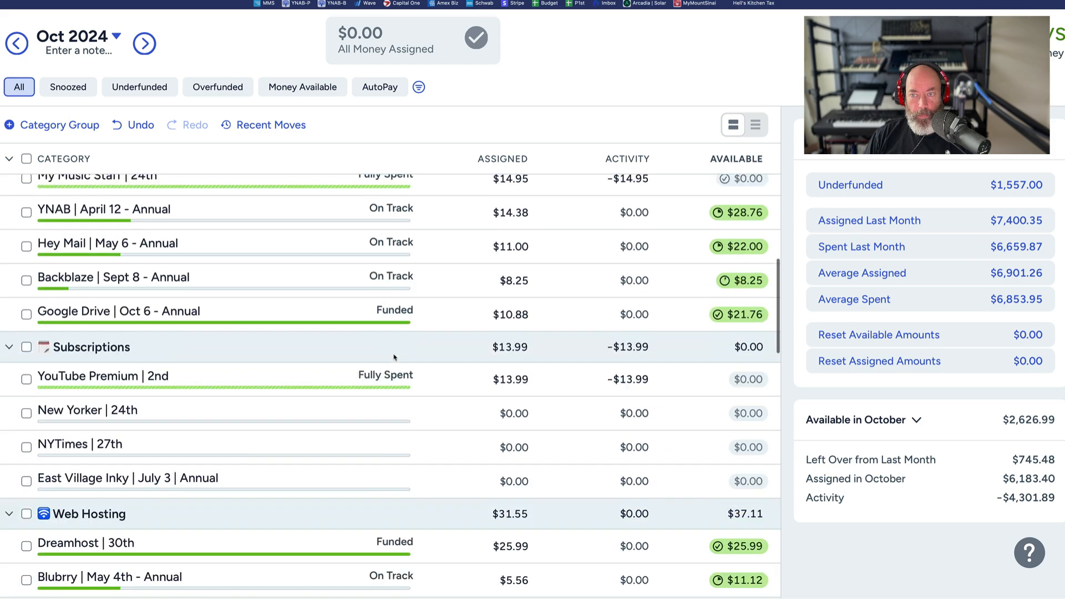
pyautogui.scroll(4, 394, 358)
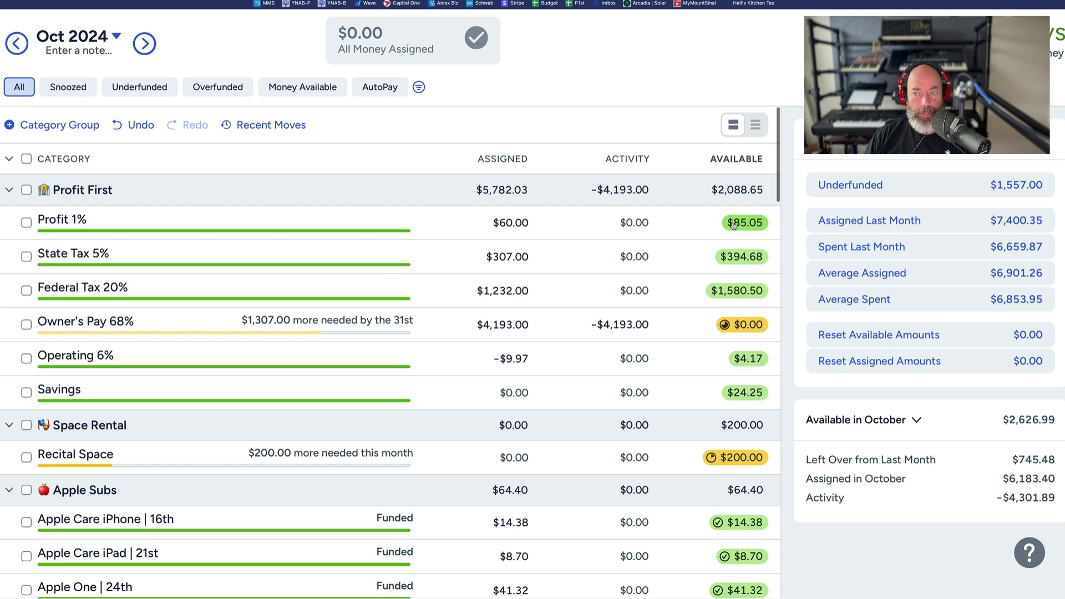
pyautogui.scroll(-4, 690, 280)
pyautogui.scroll(4, 690, 280)
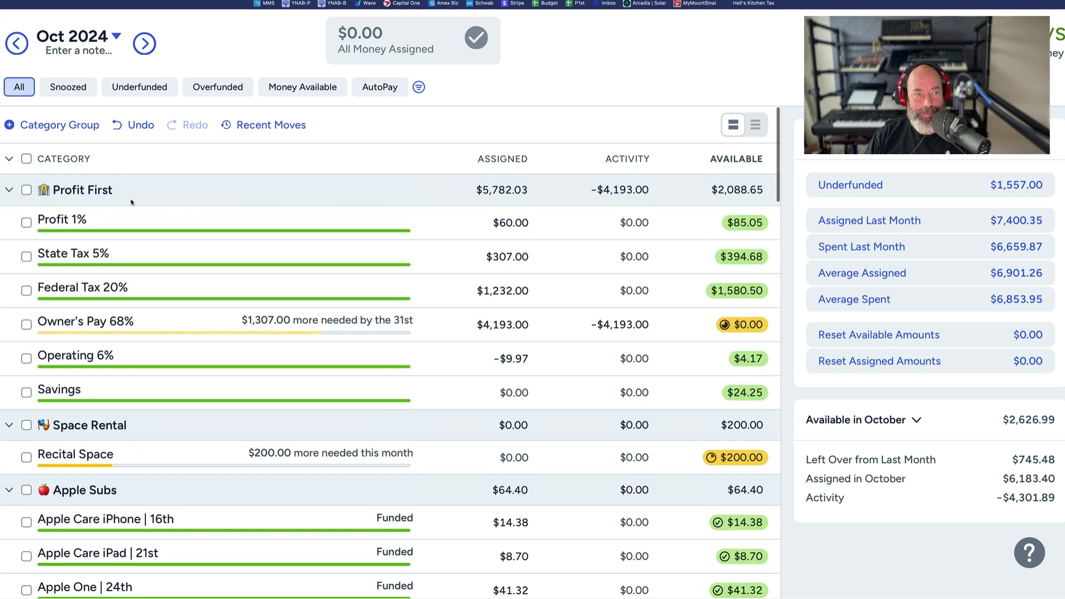
# Step: Collapse the Profit First group and examine the Space Rental, Apple Subs, Insurance, and Software and Cloud Services categories
pyautogui.click(10, 191)
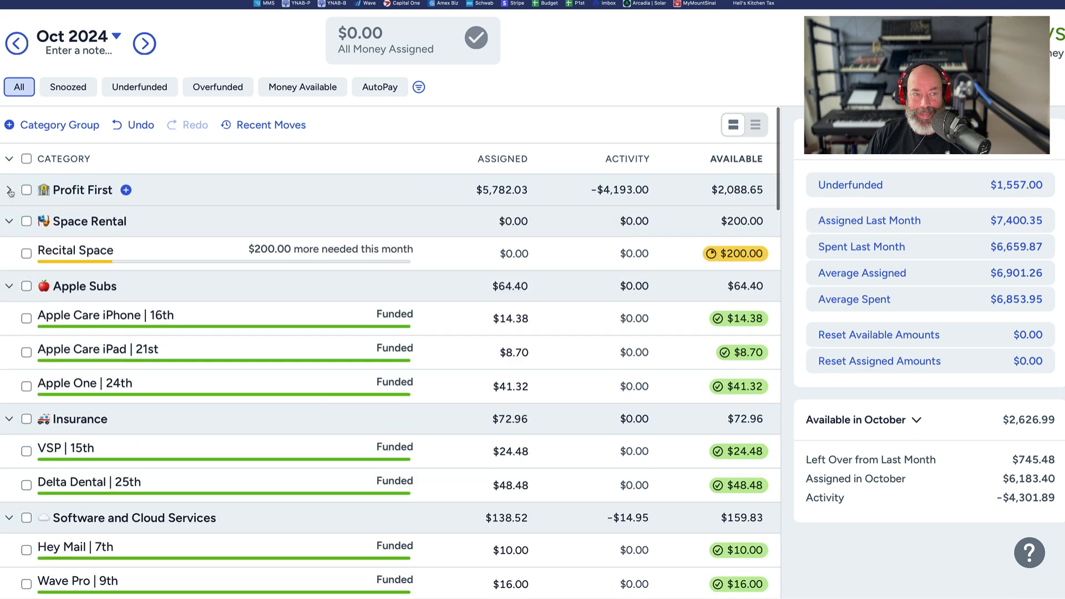
pyautogui.scroll(-1, 207, 215)
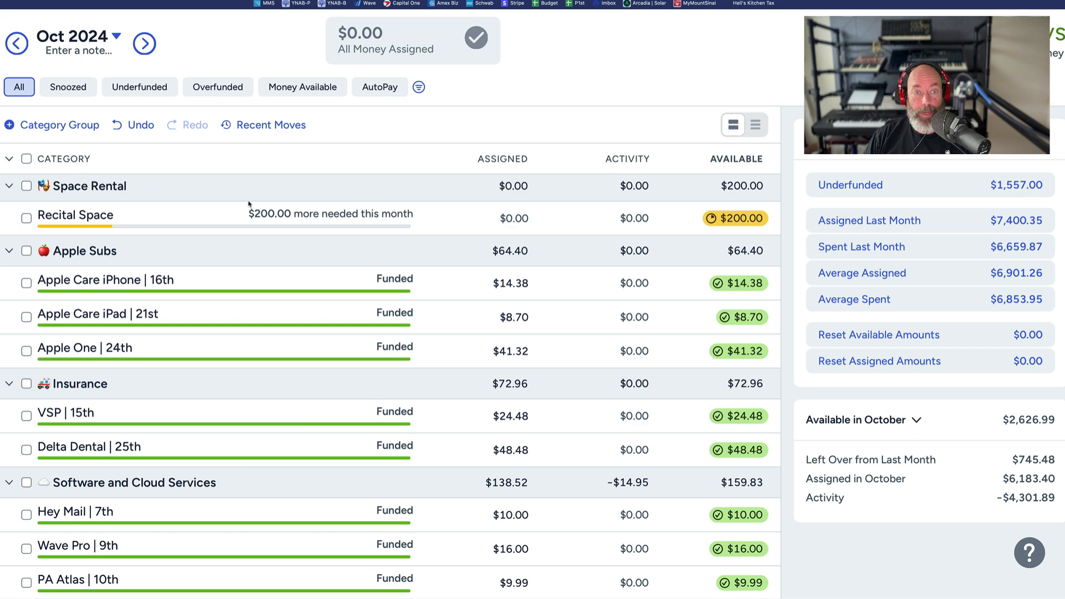
pyautogui.scroll(-1, 331, 265)
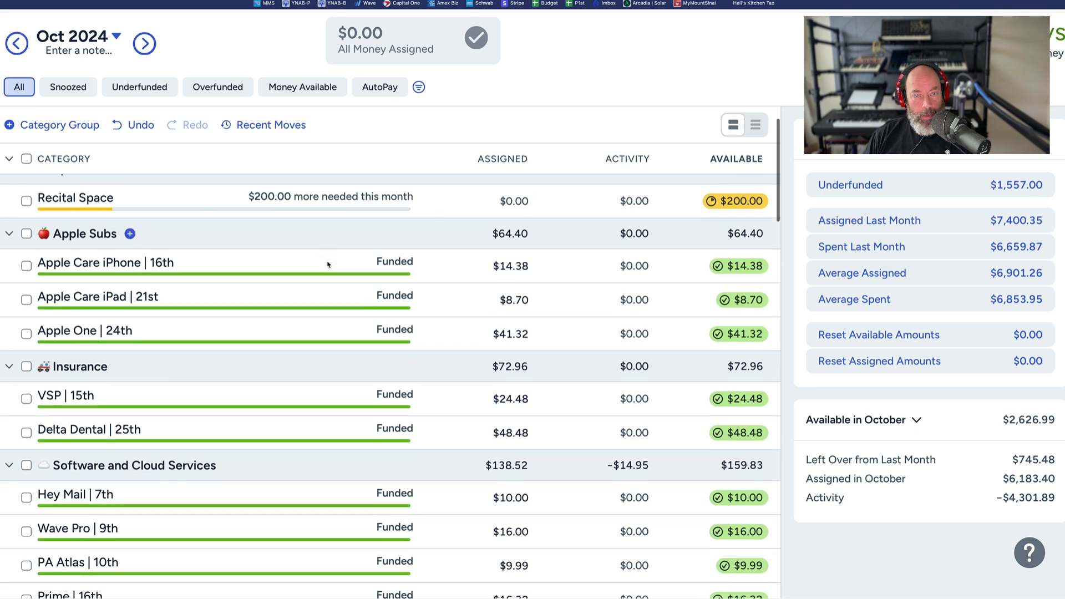
pyautogui.scroll(-1, 328, 265)
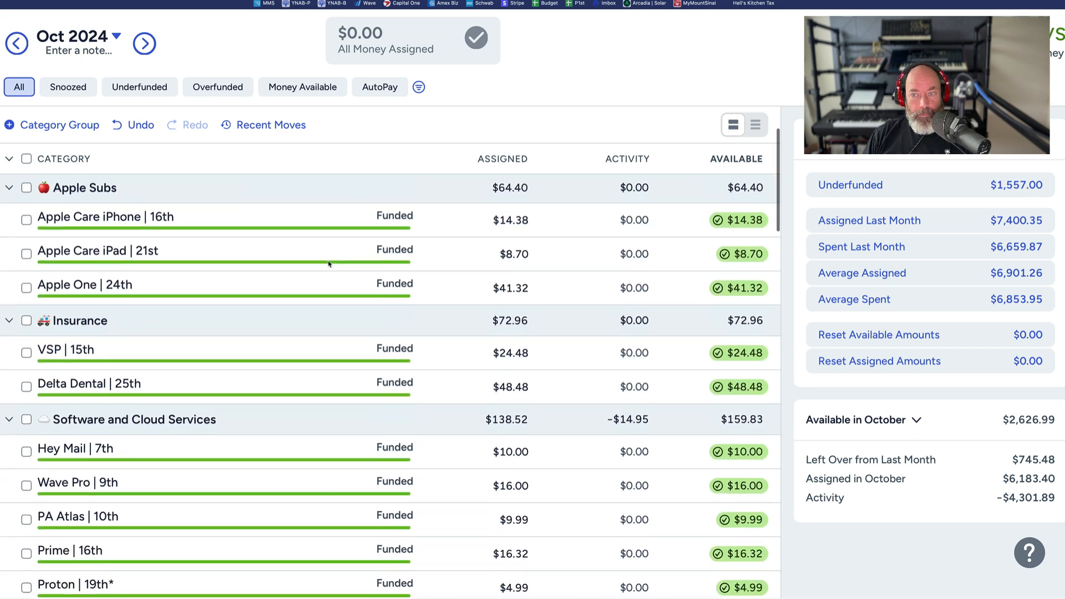
pyautogui.scroll(-3, 343, 296)
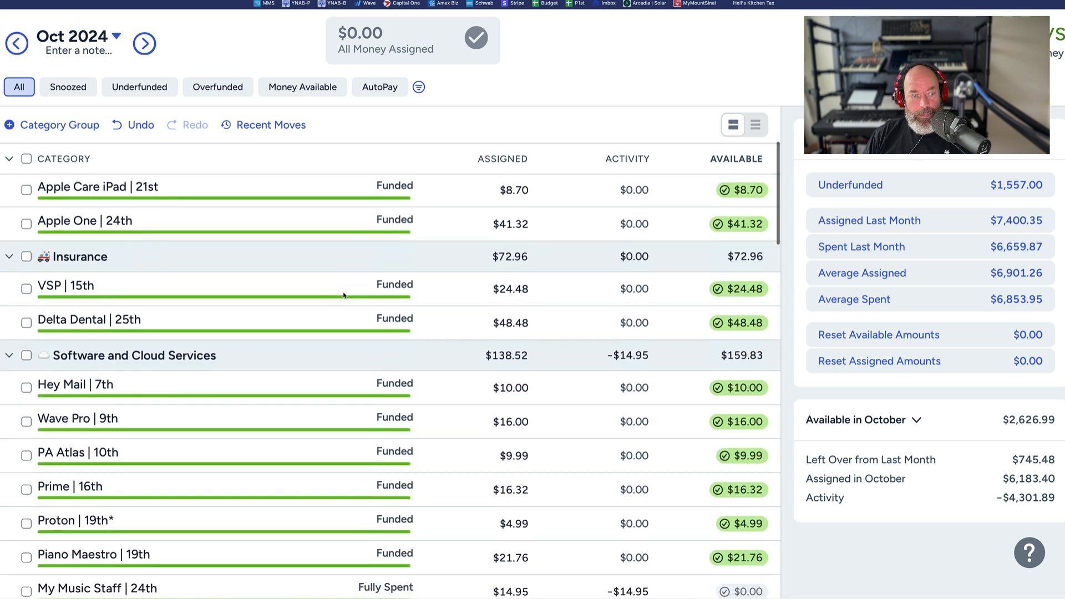
pyautogui.scroll(-3, 343, 297)
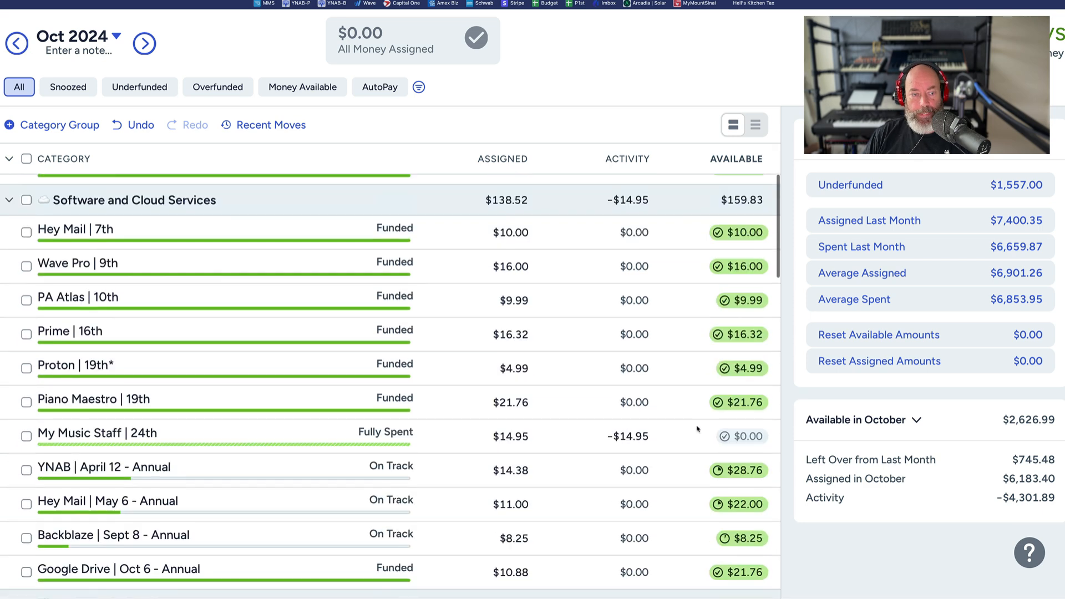
pyautogui.scroll(-1, 473, 391)
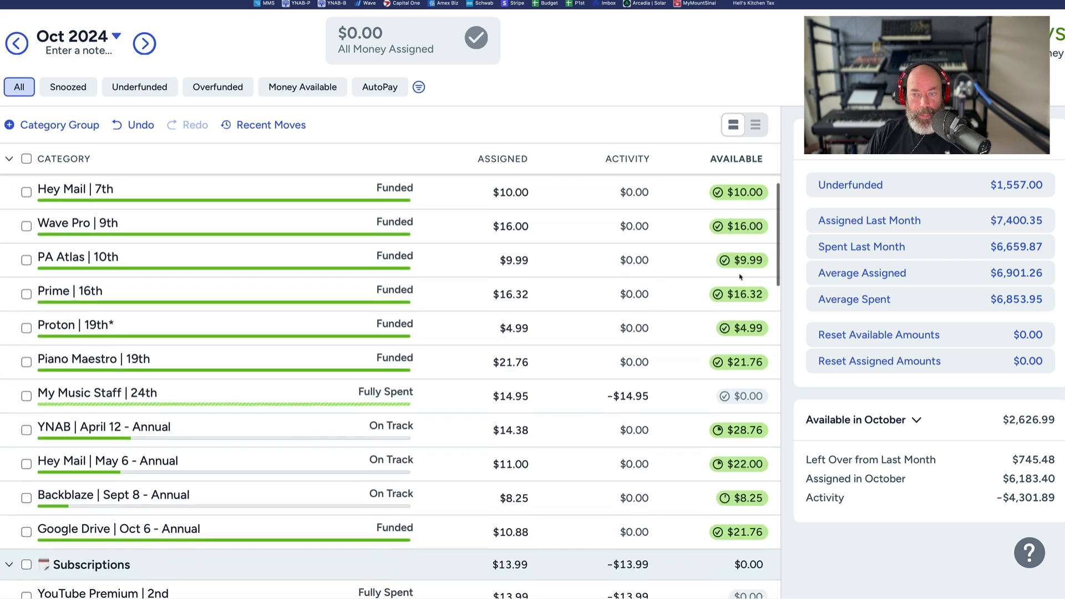
pyautogui.scroll(6, 499, 344)
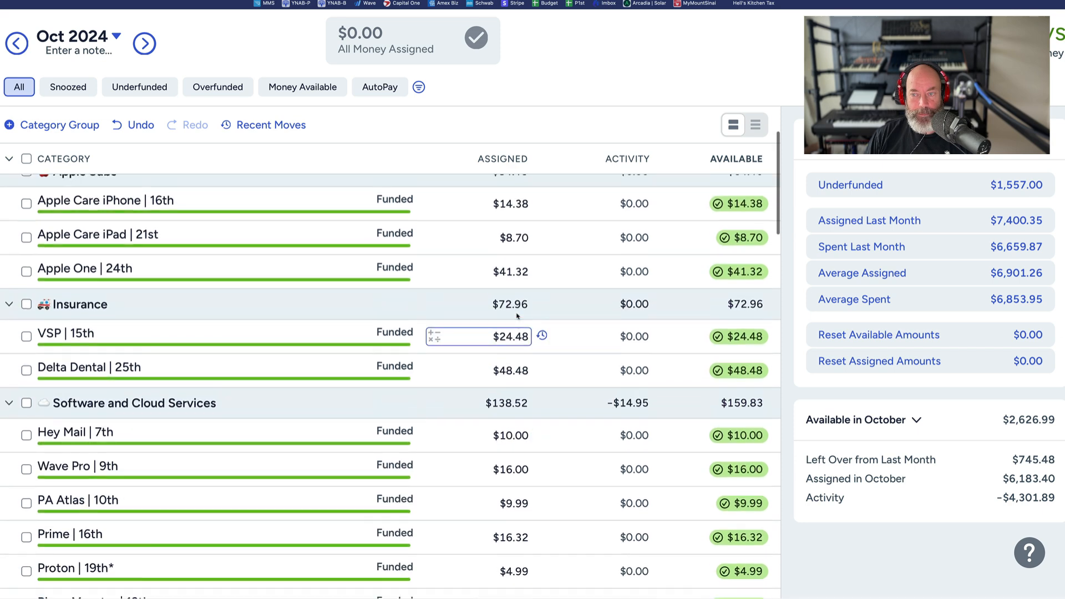
pyautogui.scroll(-2, 517, 315)
pyautogui.scroll(-4, 517, 316)
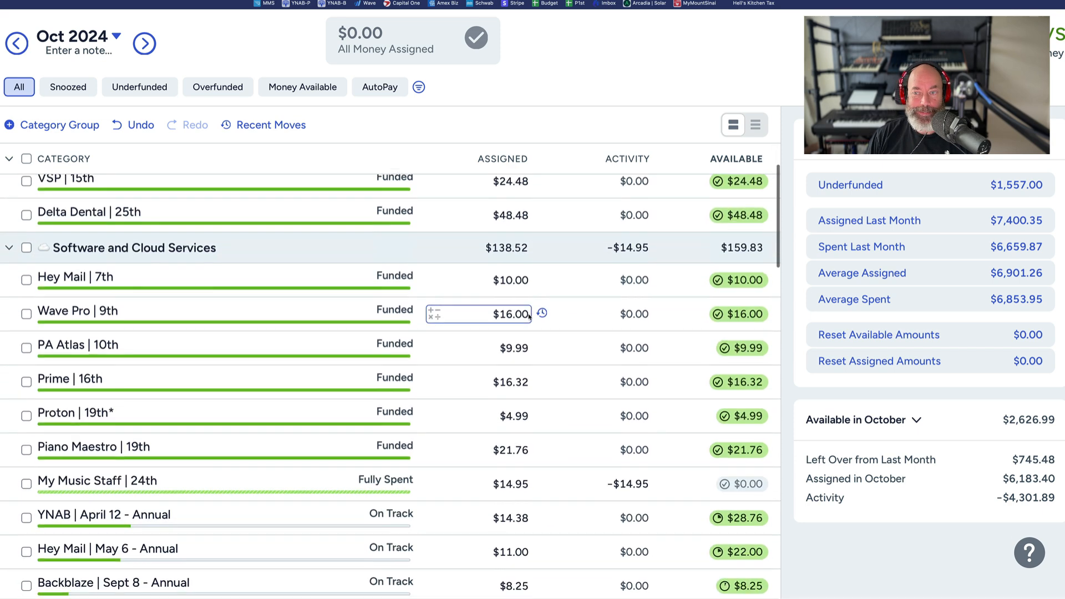
pyautogui.scroll(-1, 529, 317)
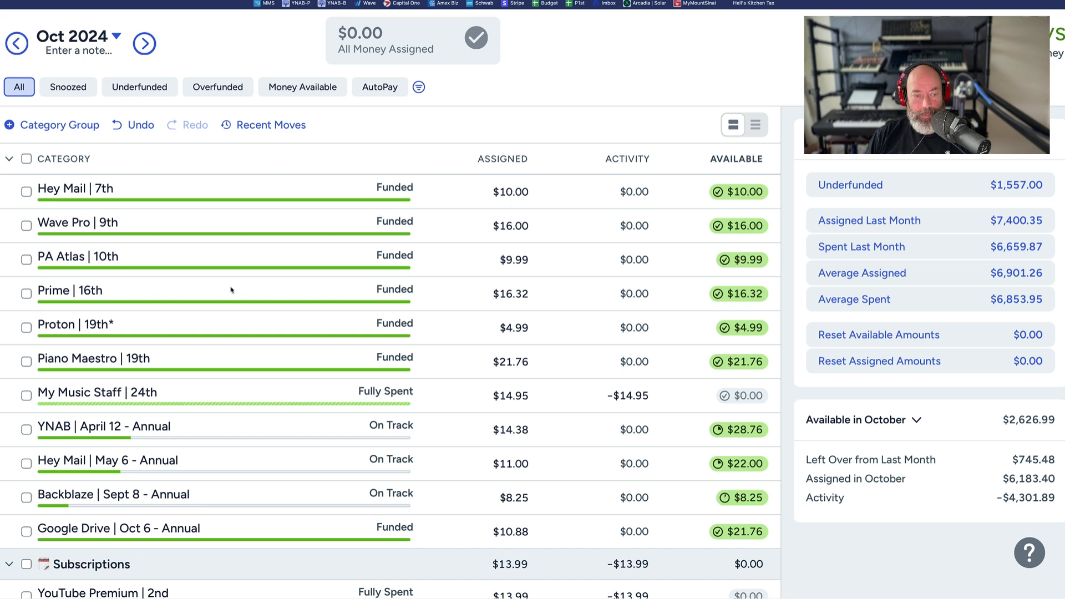
# Step: Examine the annual software categories and the groups from Subscriptions through Web Hosting, Supplies, Legal and Professional Services to Sinking Funds and Giving
pyautogui.scroll(-2, 268, 352)
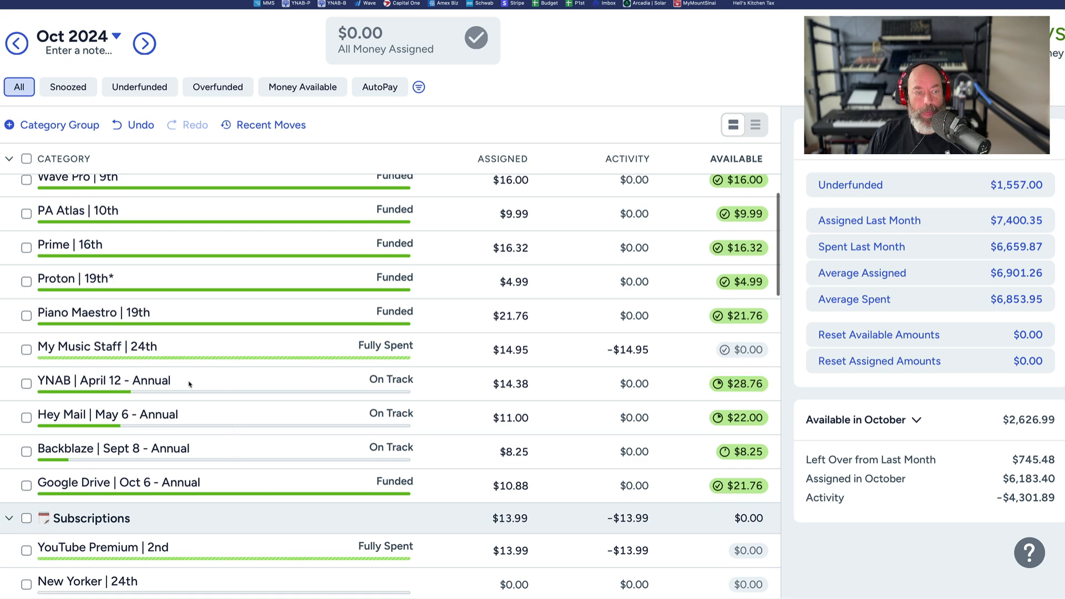
pyautogui.scroll(-1, 541, 387)
pyautogui.scroll(-5, 541, 387)
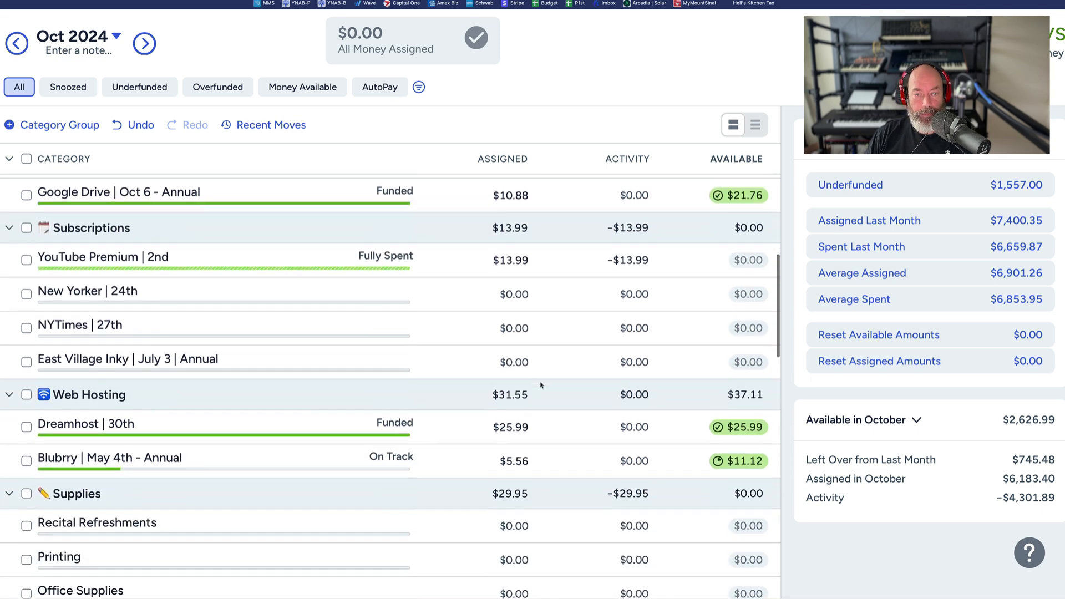
pyautogui.scroll(-3, 541, 385)
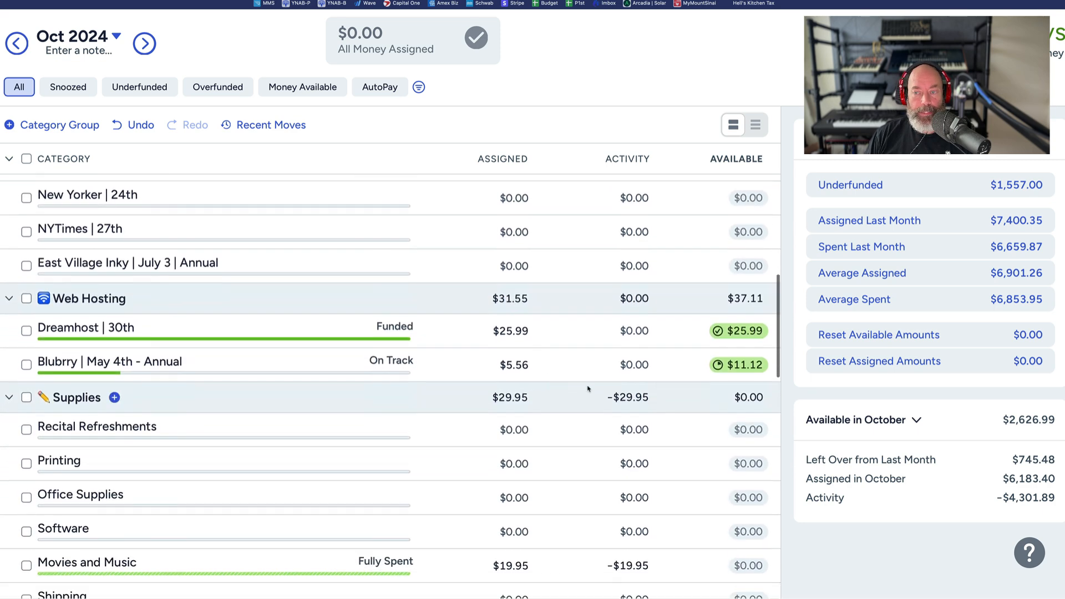
pyautogui.scroll(-3, 344, 357)
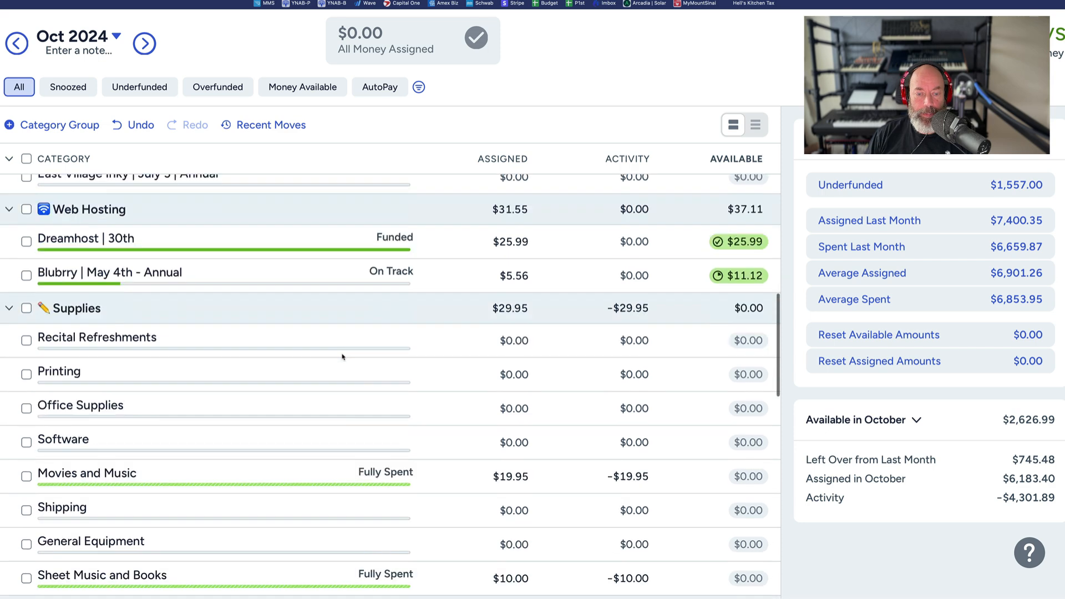
pyautogui.scroll(-2, 450, 377)
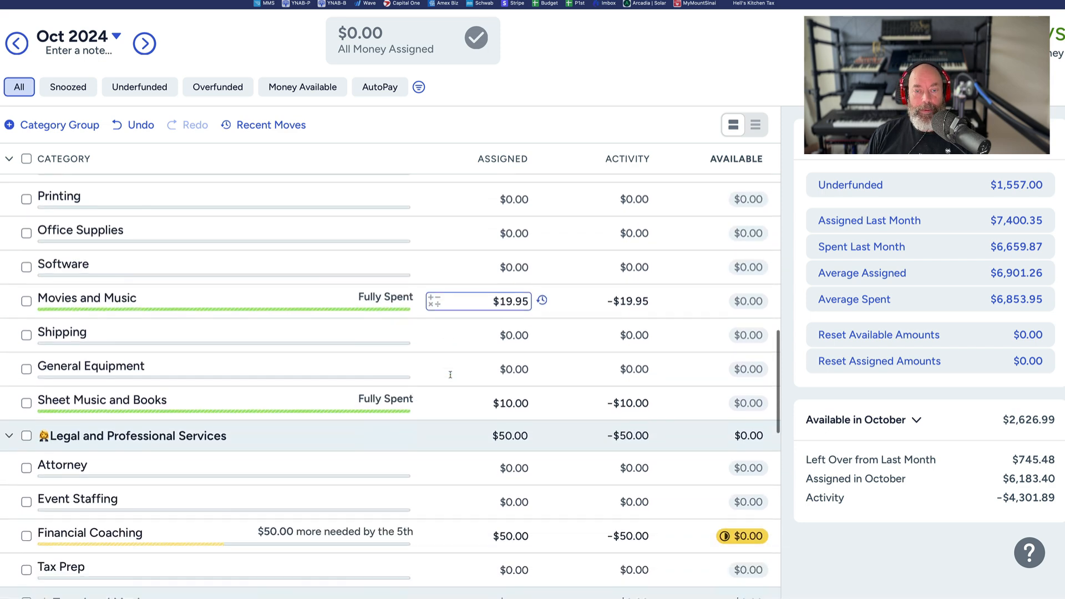
pyautogui.scroll(-2, 450, 377)
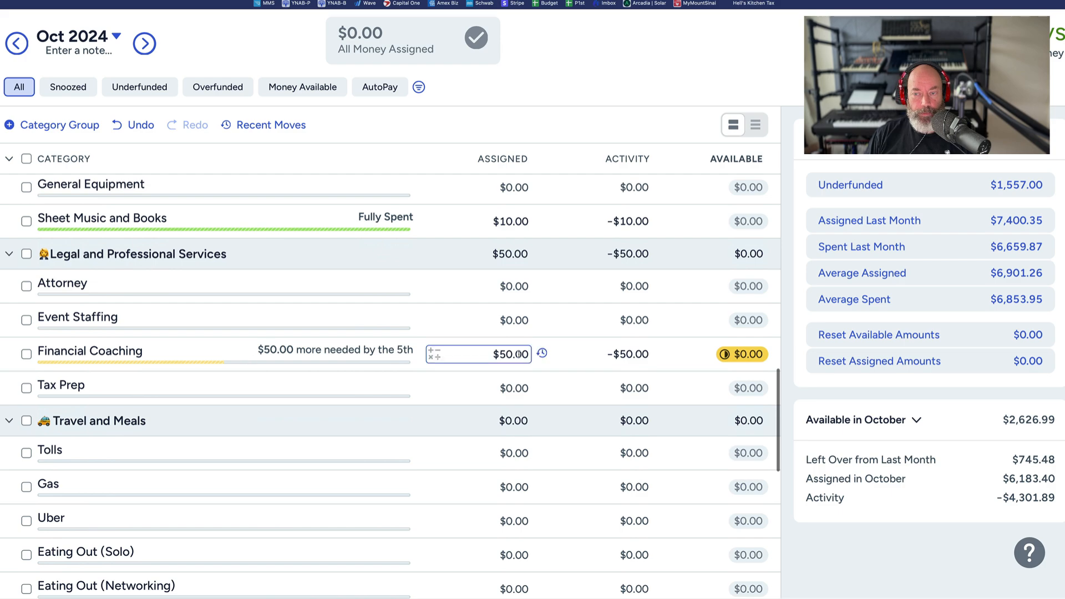
pyautogui.scroll(-7, 364, 377)
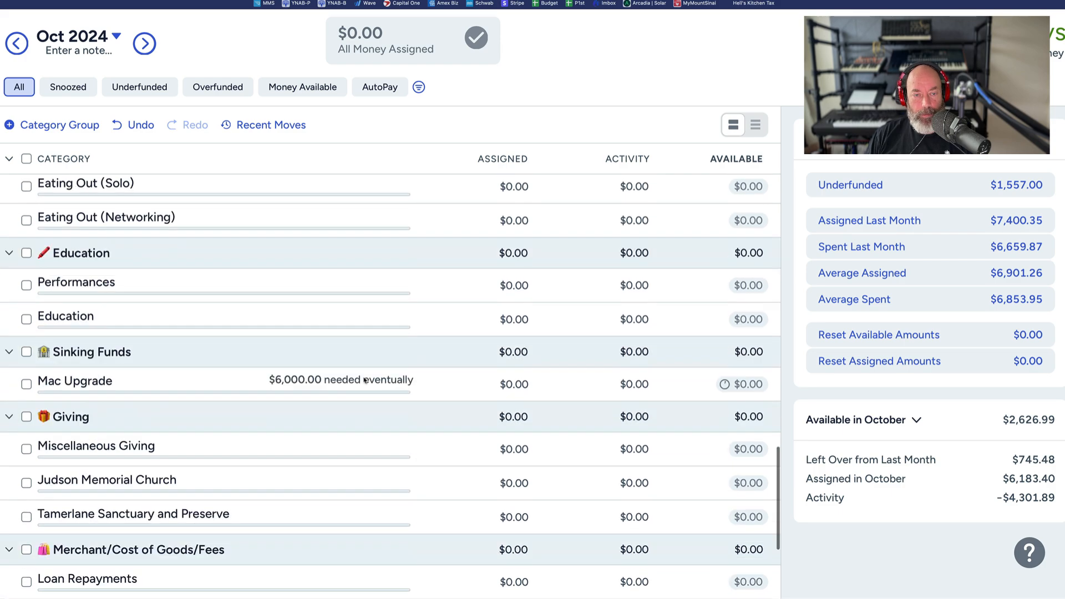
# Step: Return to the start of the budget and review the available amounts from Apple Subs through Software and Cloud Services
pyautogui.scroll(5, 364, 379)
pyautogui.scroll(10, 363, 380)
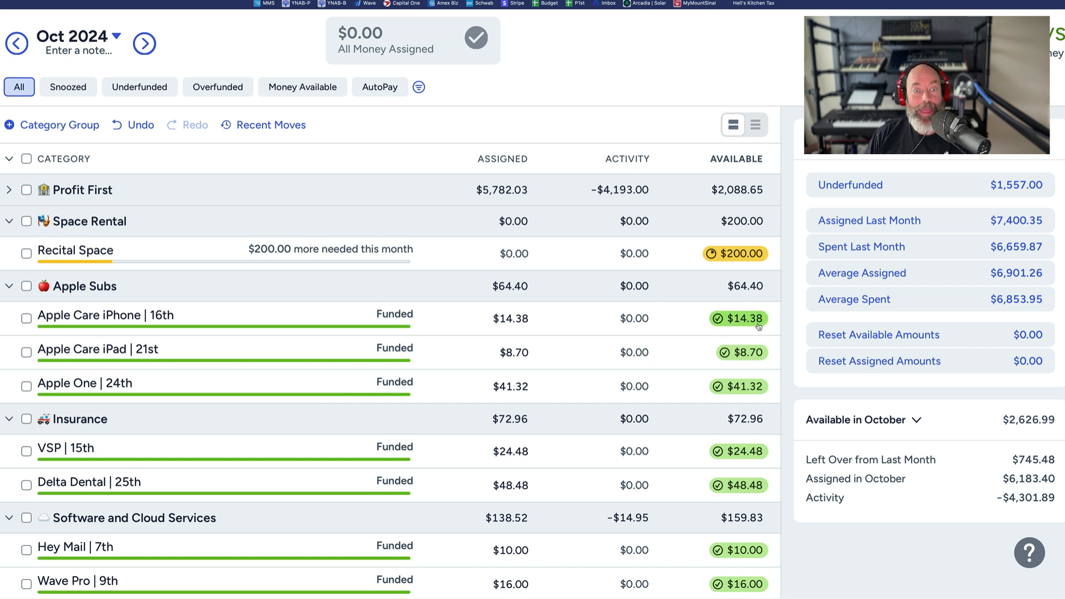
pyautogui.scroll(-1, 612, 339)
pyautogui.scroll(-6, 611, 338)
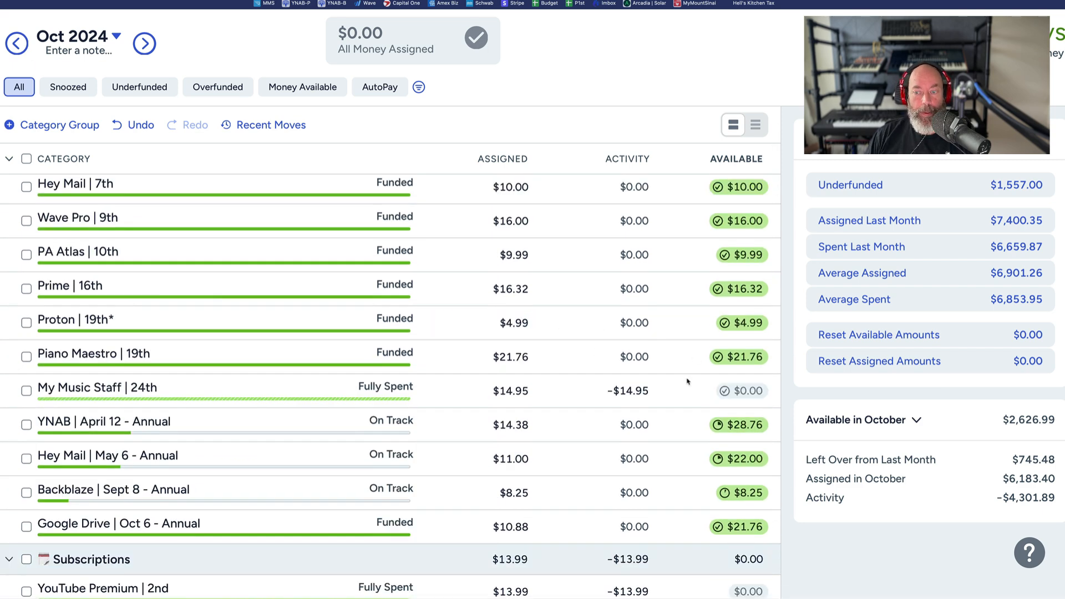
# Step: Examine the categories from Software and Cloud Services through Subscriptions, Web Hosting and Supplies, and return to the start of the budget
pyautogui.scroll(-2, 690, 427)
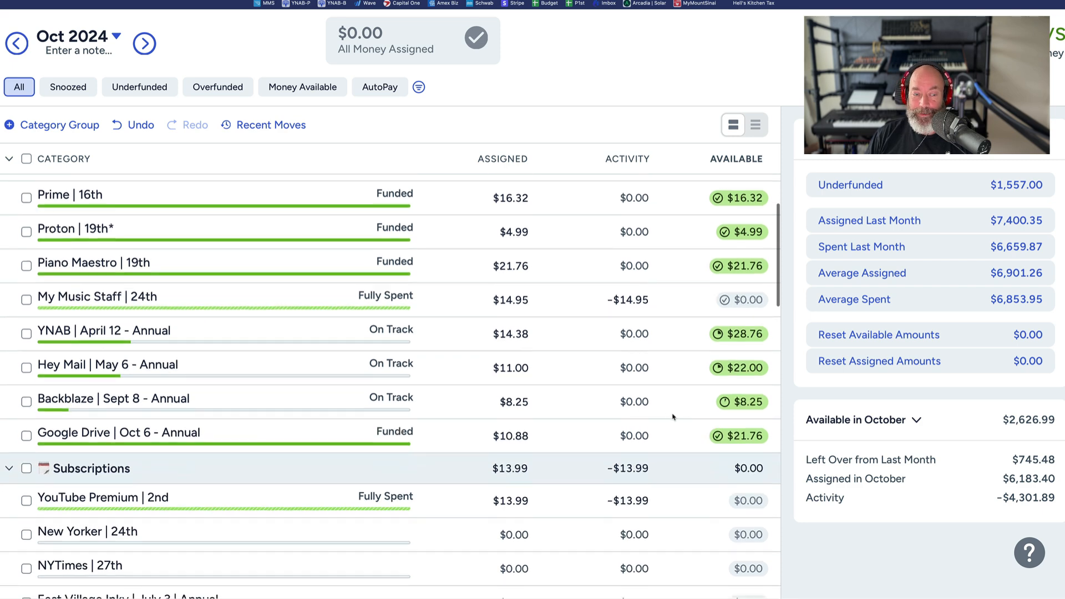
pyautogui.scroll(-4, 674, 416)
pyautogui.scroll(-3, 673, 417)
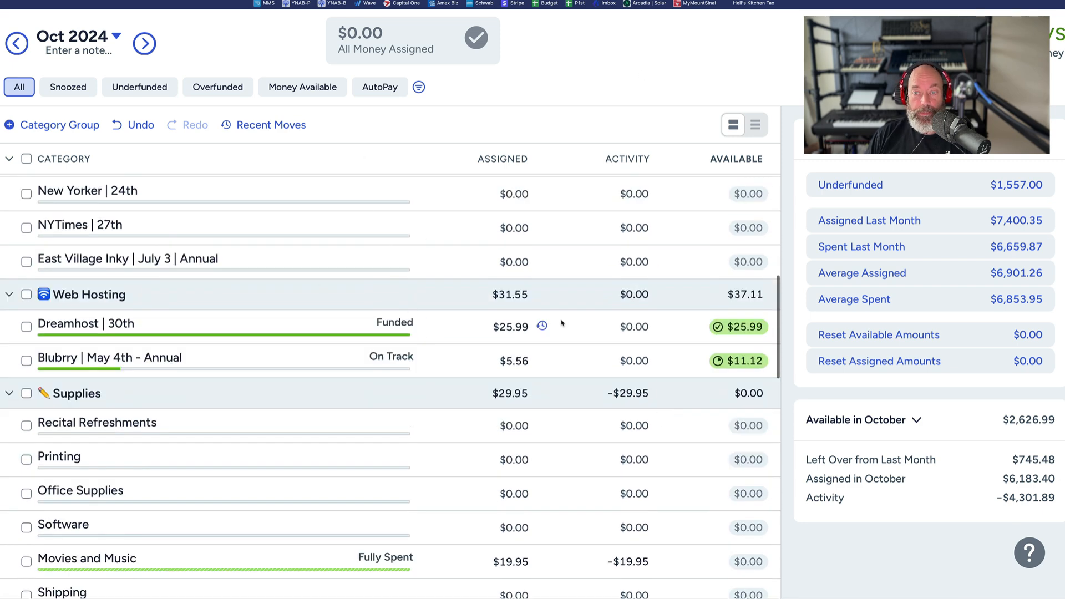
pyautogui.scroll(-4, 553, 340)
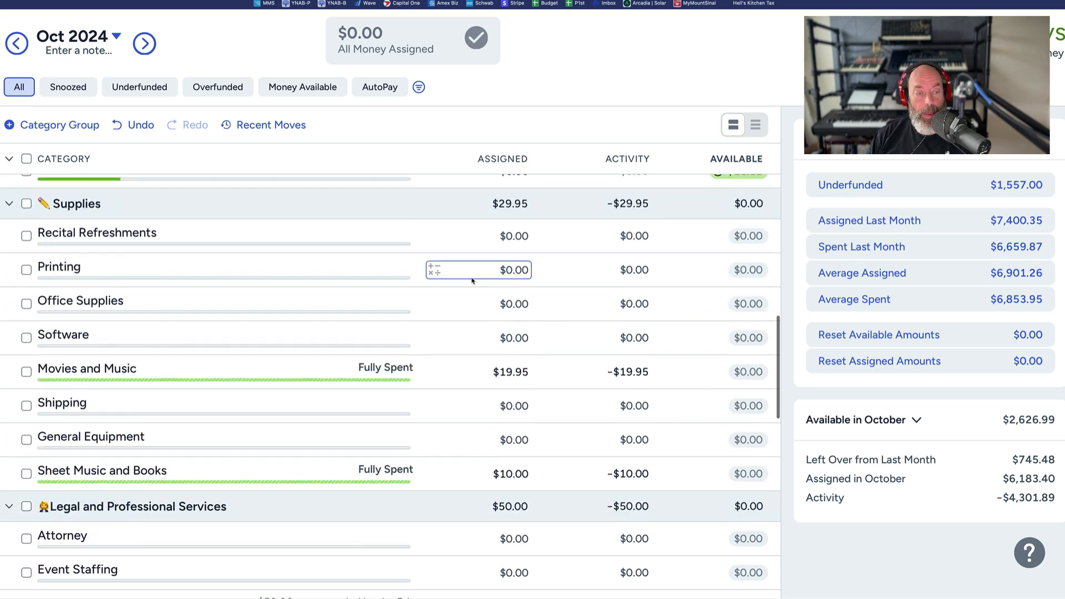
pyautogui.scroll(-1, 471, 273)
pyautogui.scroll(10, 471, 273)
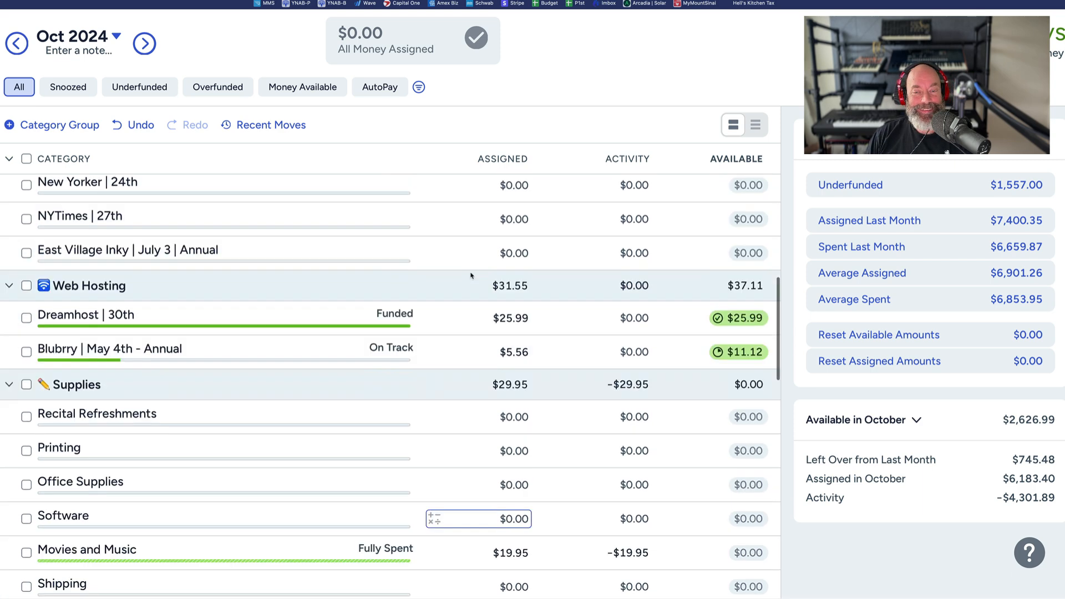
pyautogui.scroll(7, 469, 271)
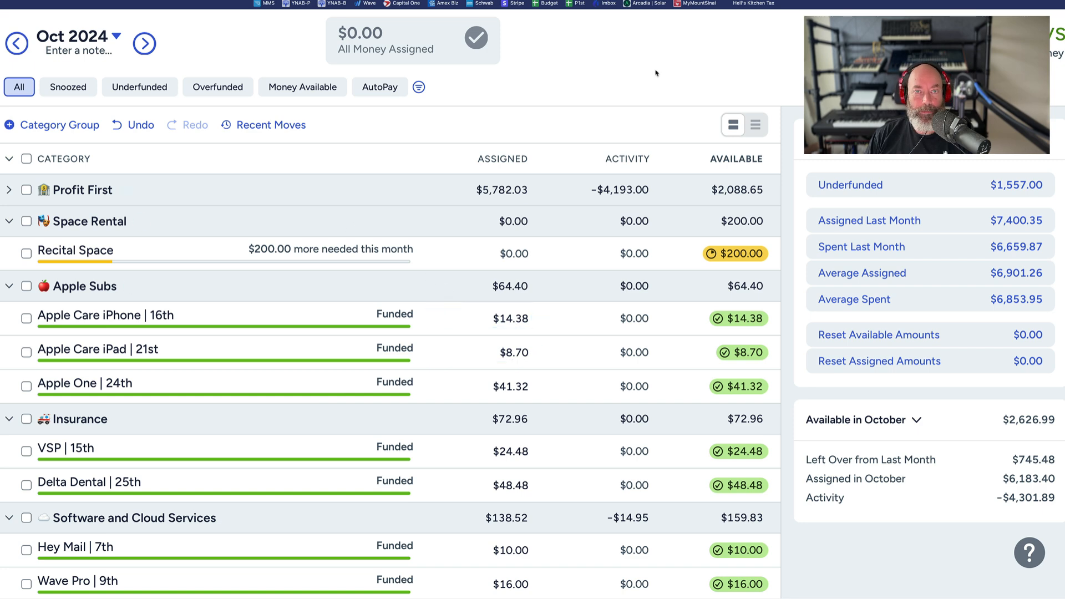
pyautogui.scroll(-5, 499, 356)
pyautogui.scroll(-7, 499, 355)
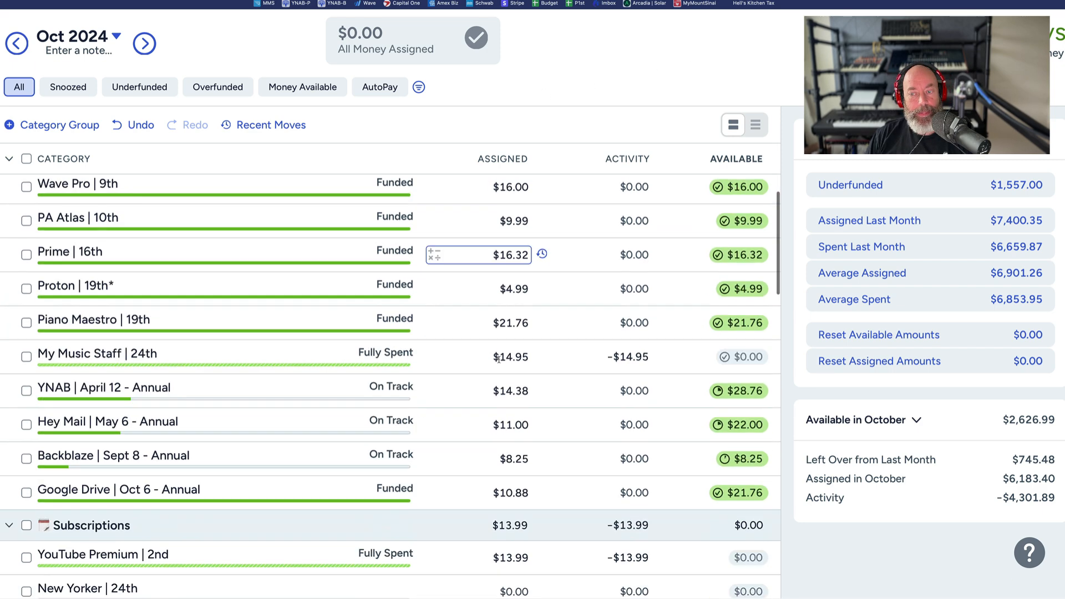
pyautogui.scroll(4, 498, 358)
pyautogui.scroll(8, 498, 358)
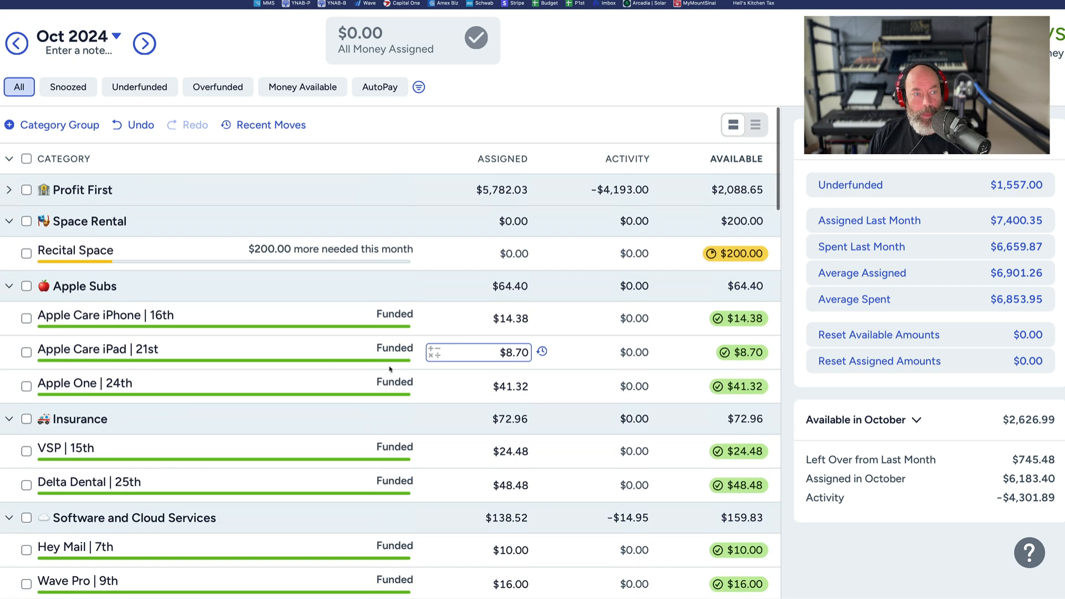
# Step: Expand the Profit First group and switch to the 2024 Personal Budget
pyautogui.click(9, 190)
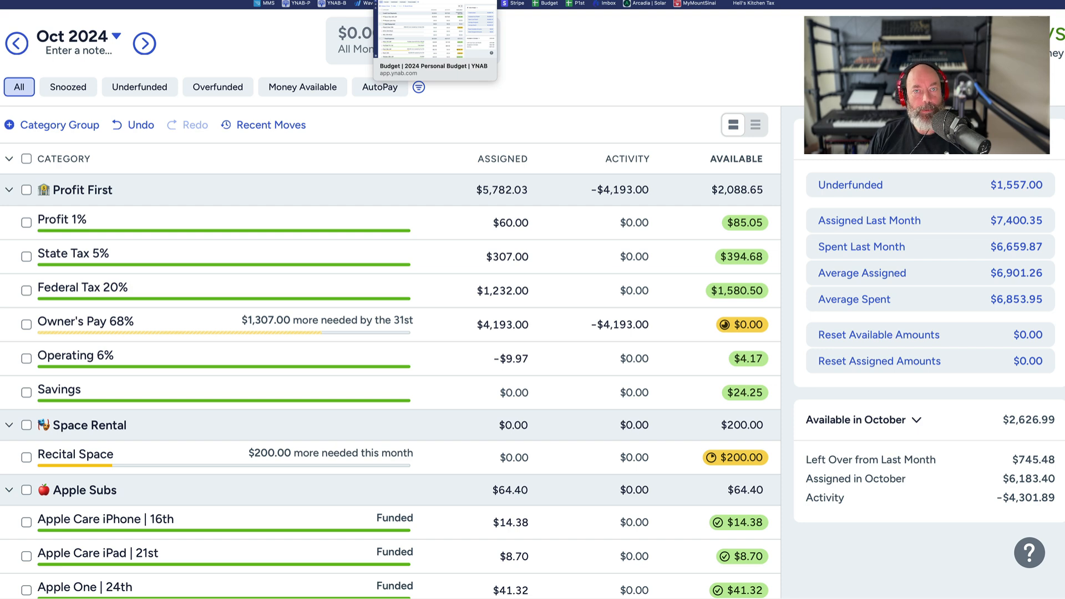
pyautogui.click(435, 1)
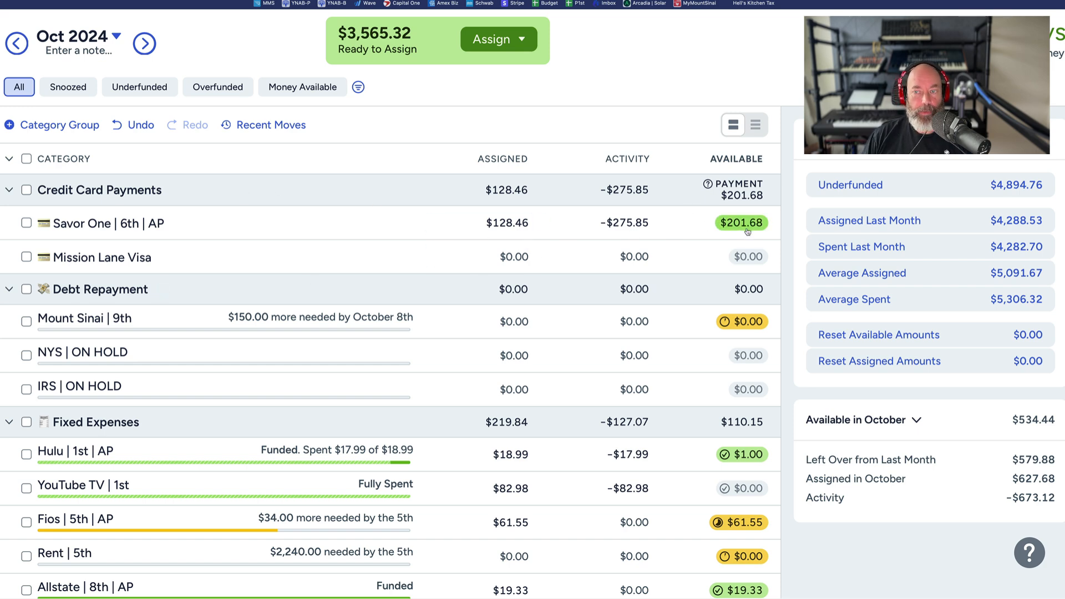
# Step: View the Mission Lane Visa payment details and collapse the Credit Card Payments group
pyautogui.moveTo(749, 228)
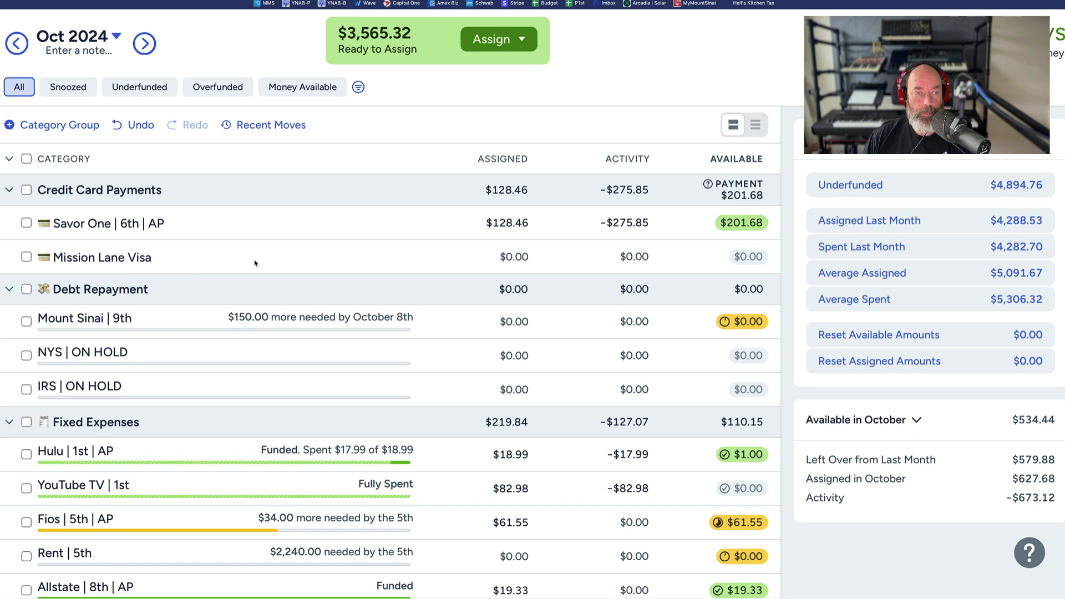
pyautogui.click(102, 261)
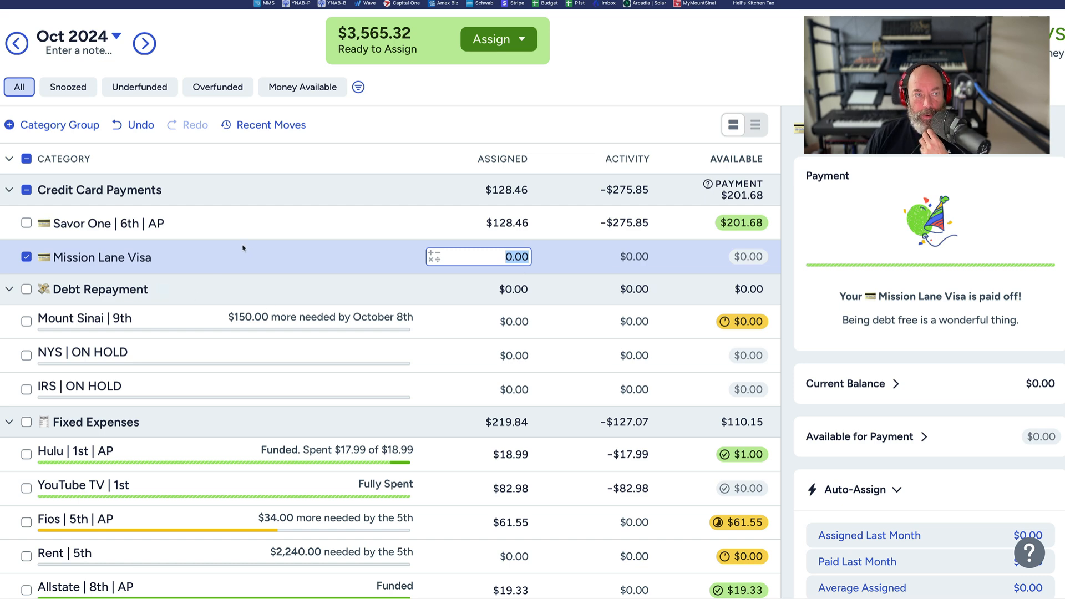
pyautogui.scroll(-1, 286, 248)
pyautogui.scroll(1, 286, 248)
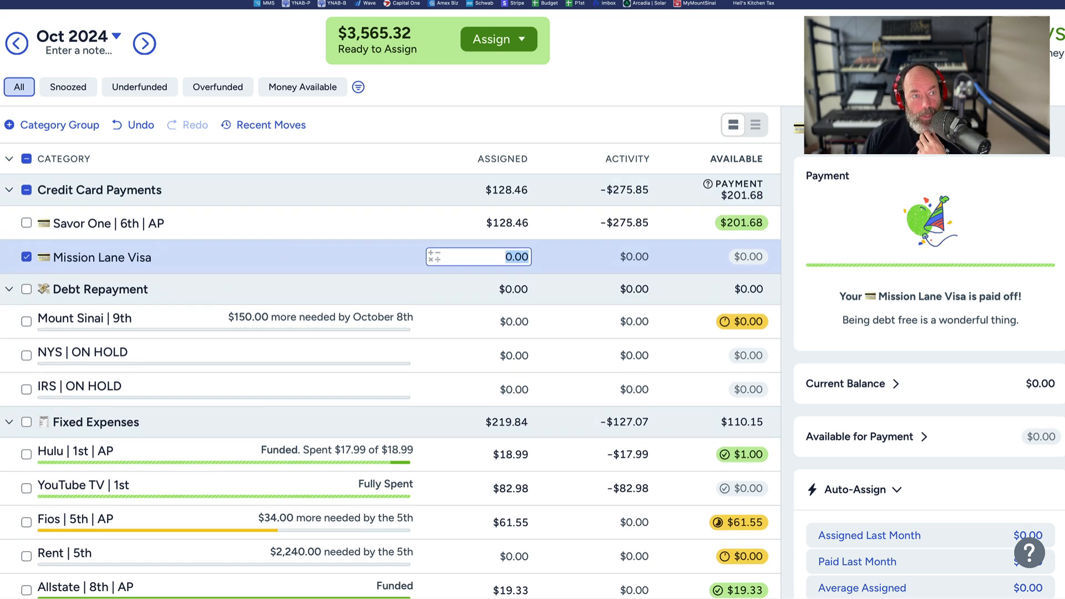
pyautogui.click(10, 190)
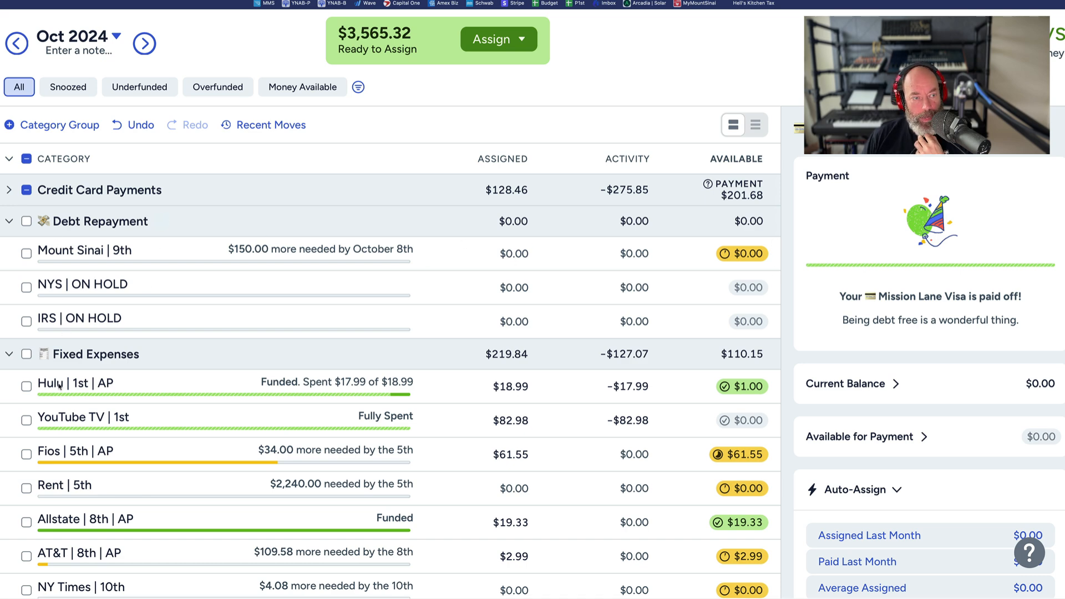
# Step: Move the $1.00 available in the Hulu category under Fixed Expenses back to Ready to Assign
pyautogui.scroll(-4, 153, 353)
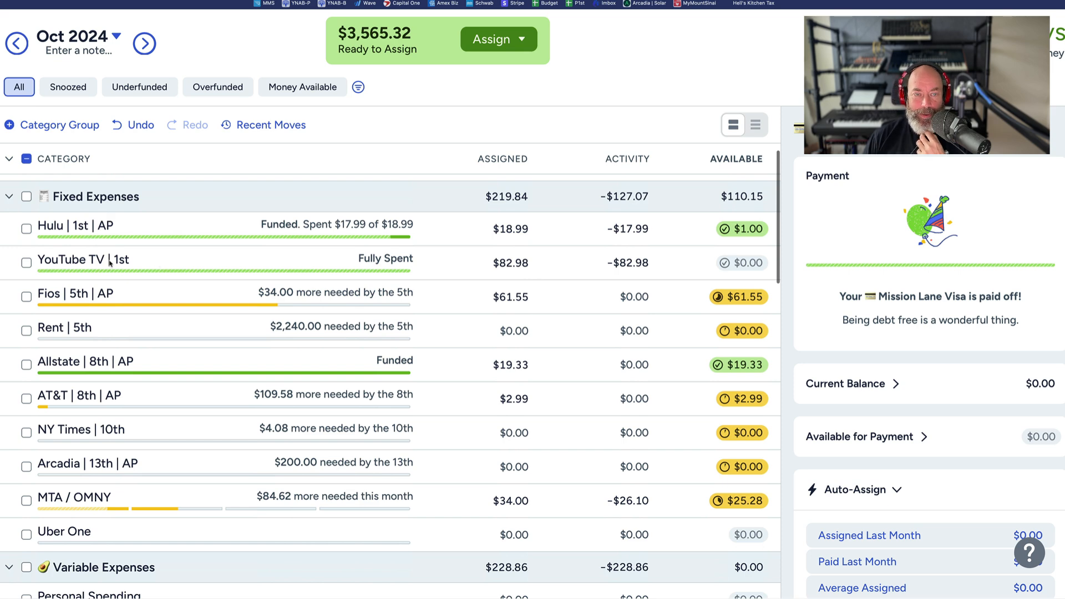
pyautogui.click(754, 229)
pyautogui.click(711, 340)
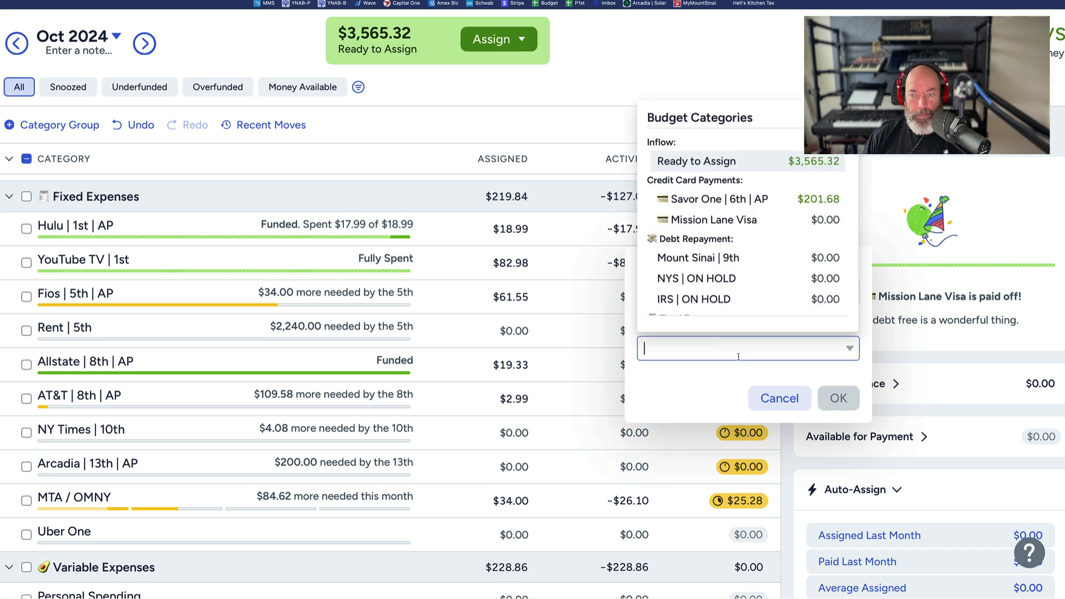
pyautogui.click(731, 161)
pyautogui.click(835, 397)
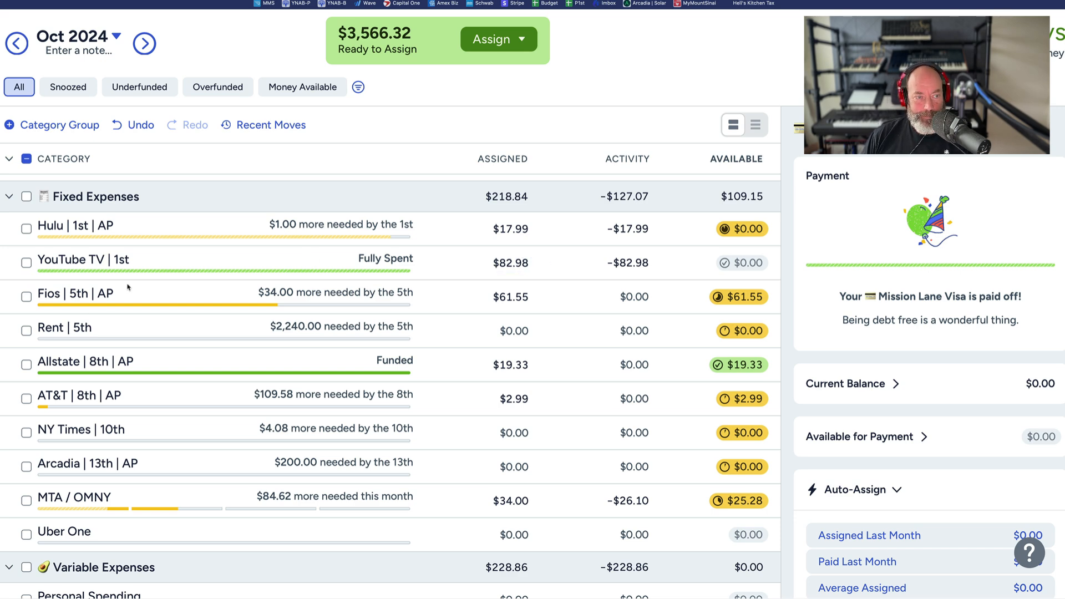
# Step: Collapse the Rent category's target details and auto-assign its underfunded amount of $2,240.00
pyautogui.click(150, 294)
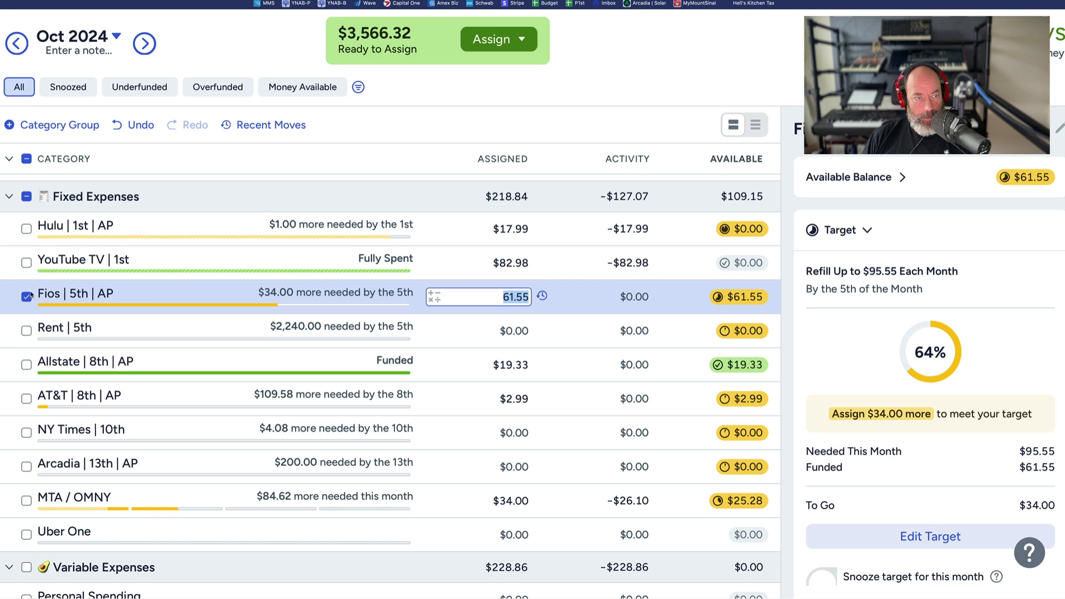
pyautogui.click(193, 324)
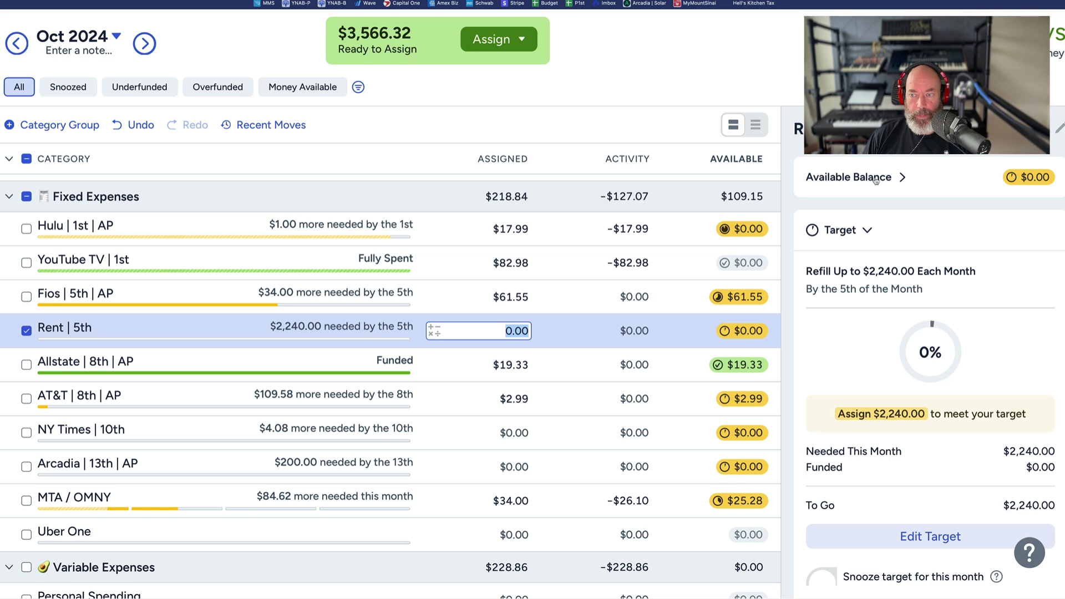
pyautogui.scroll(-3, 909, 446)
pyautogui.scroll(3, 900, 433)
pyautogui.click(871, 231)
pyautogui.scroll(-1, 876, 260)
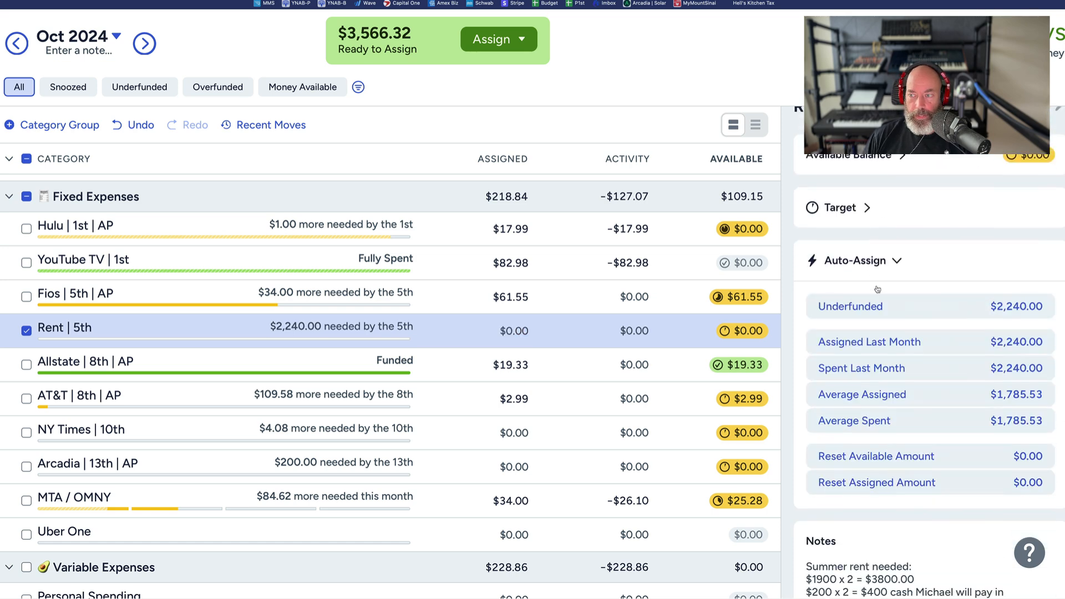
pyautogui.click(897, 313)
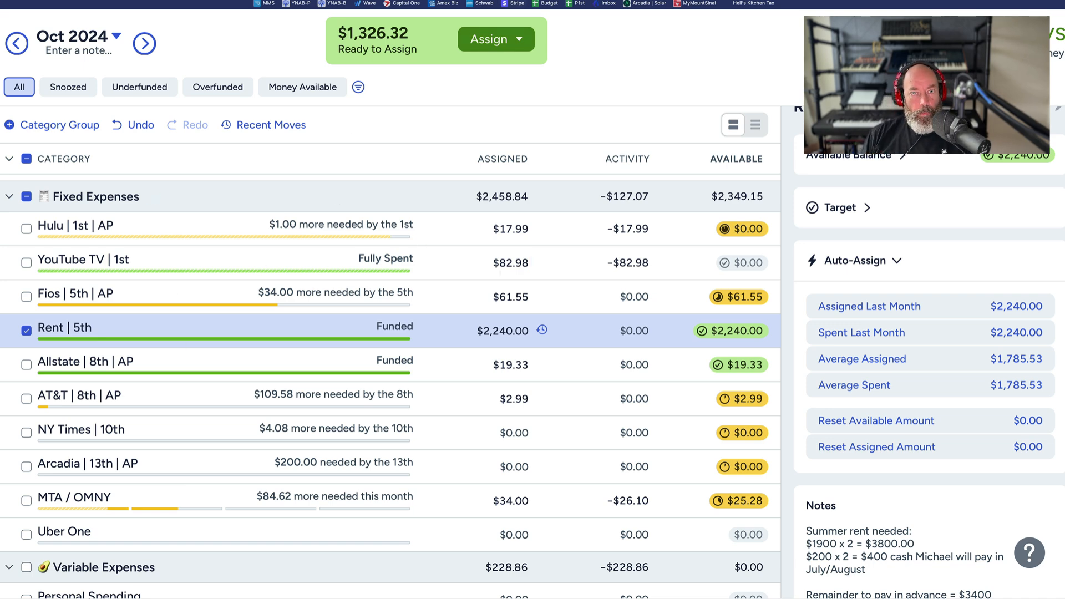
# Step: Snooze the Hulu category's target for this month
pyautogui.scroll(5, 436, 211)
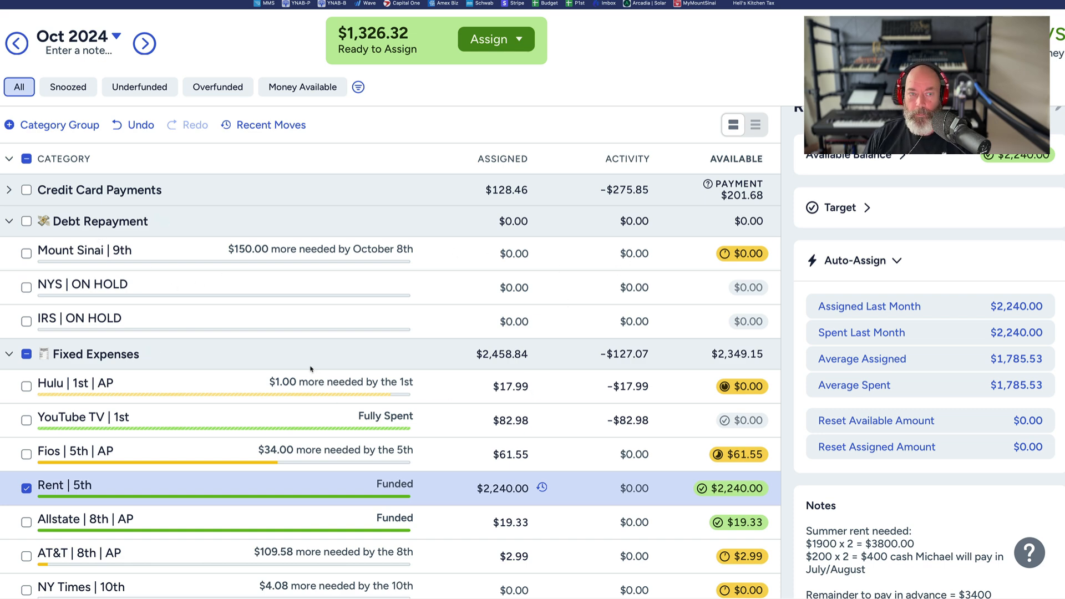
pyautogui.scroll(-1, 429, 425)
pyautogui.scroll(1, 429, 425)
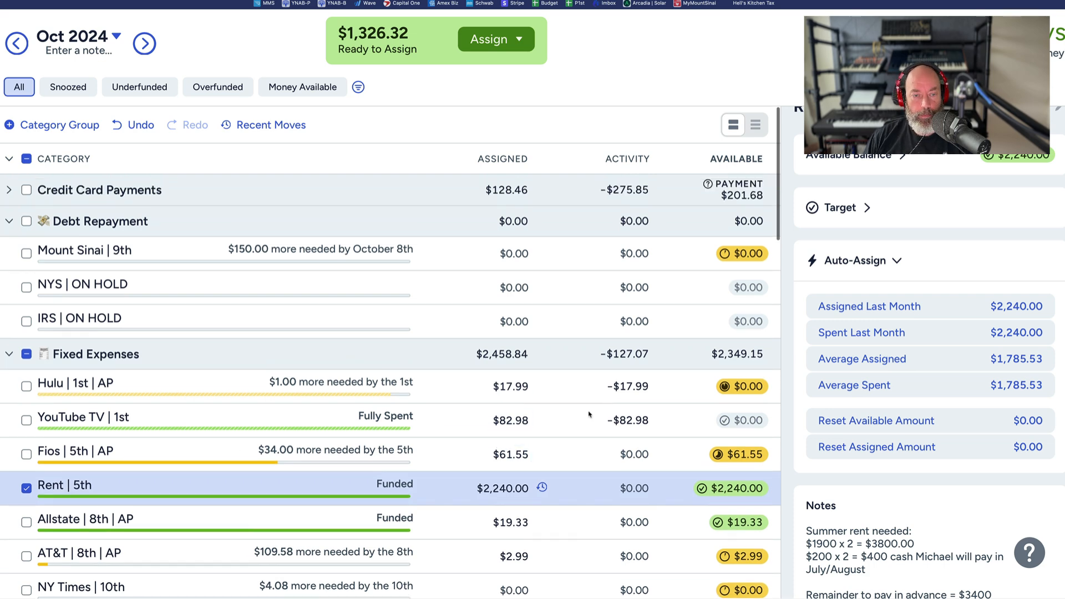
pyautogui.click(165, 381)
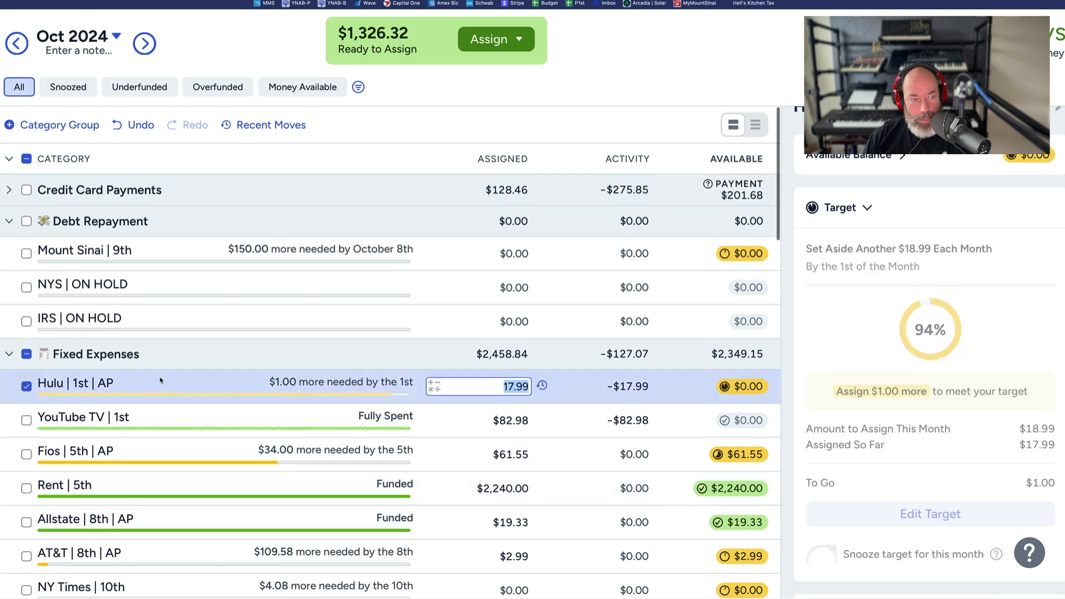
pyautogui.scroll(-5, 943, 333)
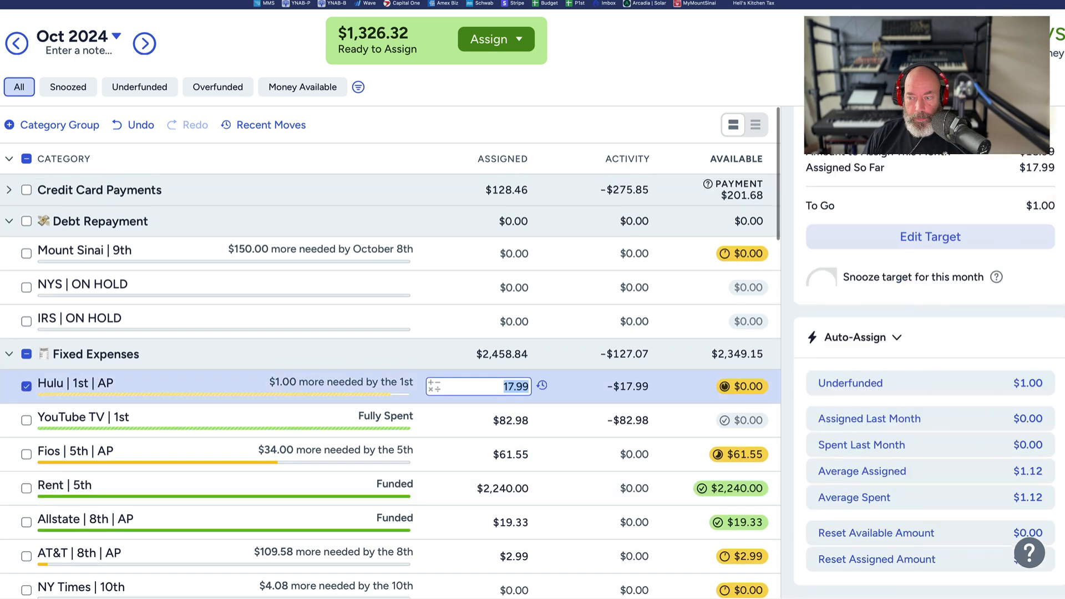
pyautogui.click(834, 277)
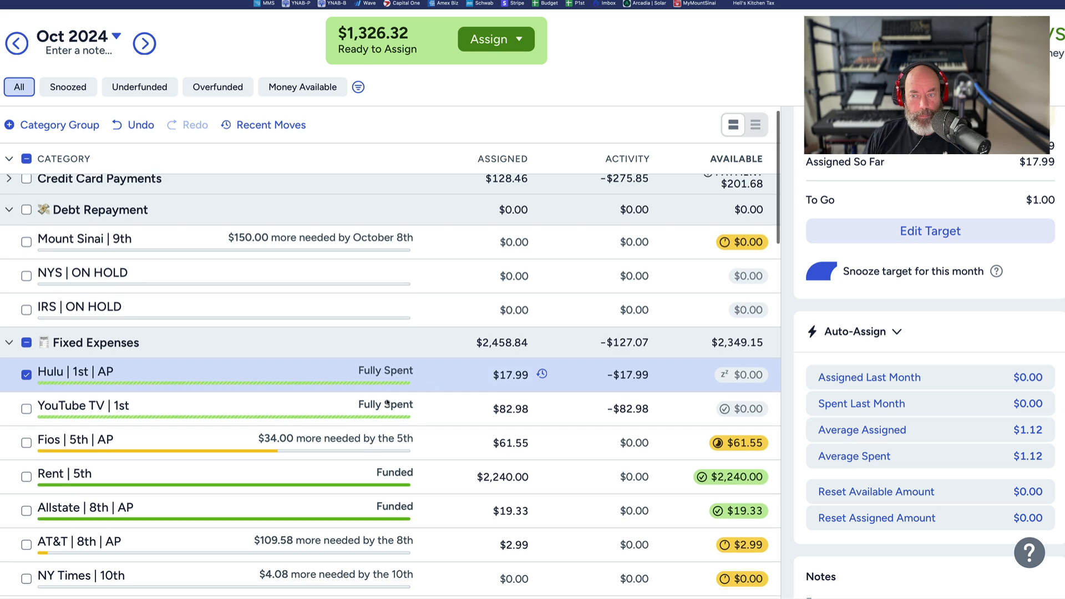
# Step: Add Fios to the category selection and auto-assign the underfunded $34.00
pyautogui.scroll(-2, 583, 366)
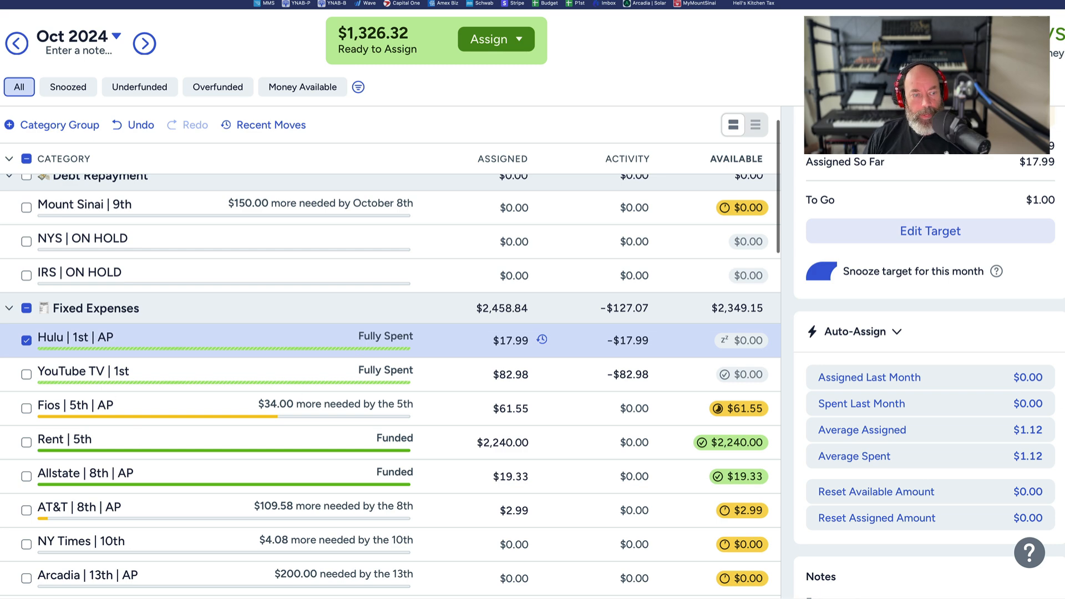
pyautogui.click(25, 409)
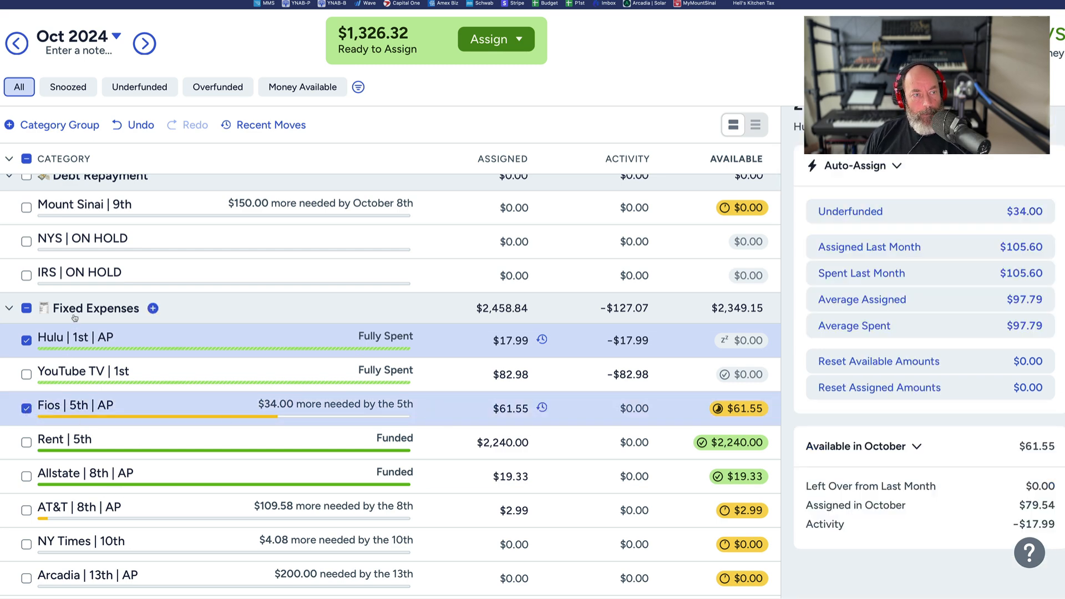
pyautogui.scroll(1, 77, 344)
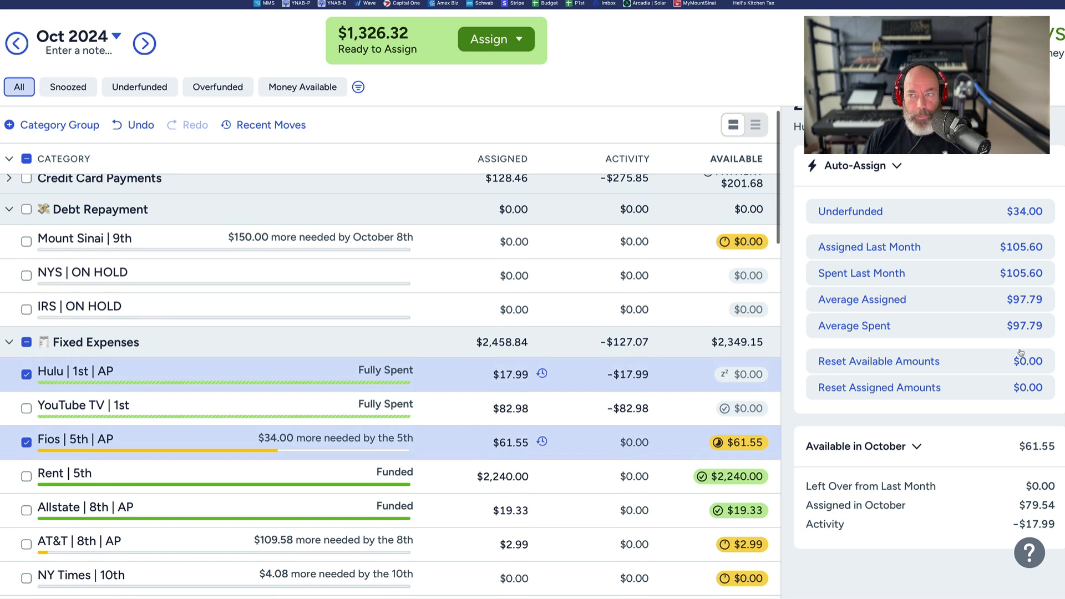
pyautogui.click(888, 211)
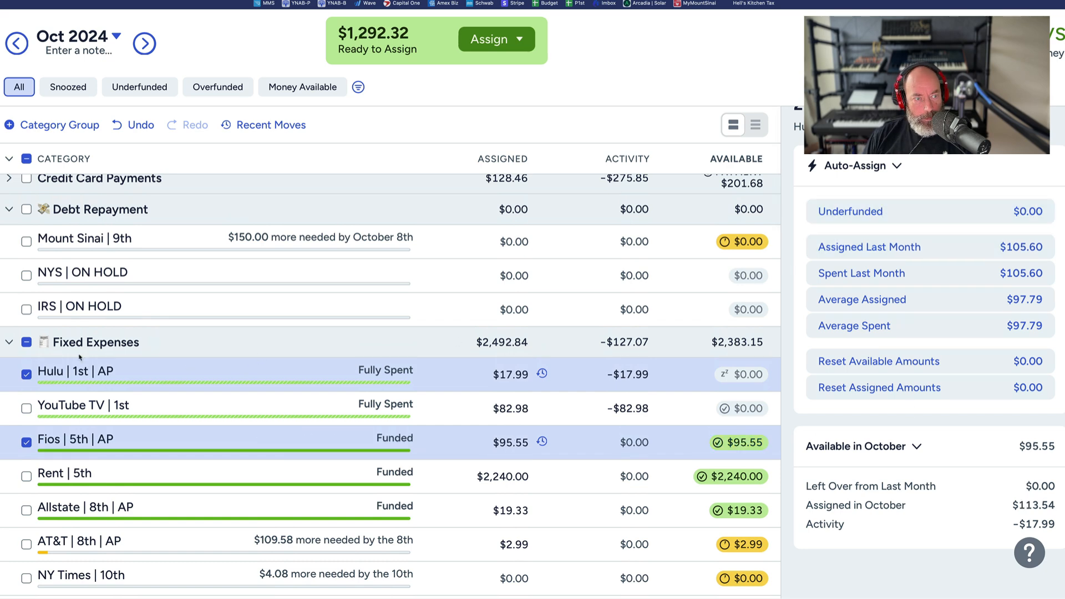
# Step: Add $160 to the assigned amount of the AT&T category under Fixed Expenses
pyautogui.scroll(1, 83, 355)
pyautogui.scroll(-3, 84, 352)
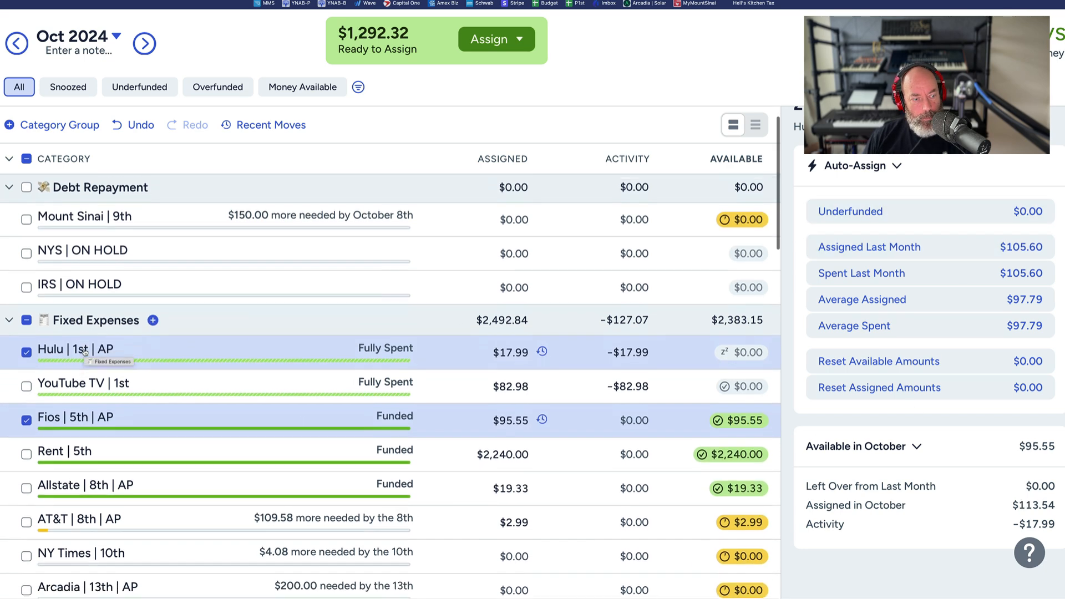
pyautogui.scroll(-2, 84, 351)
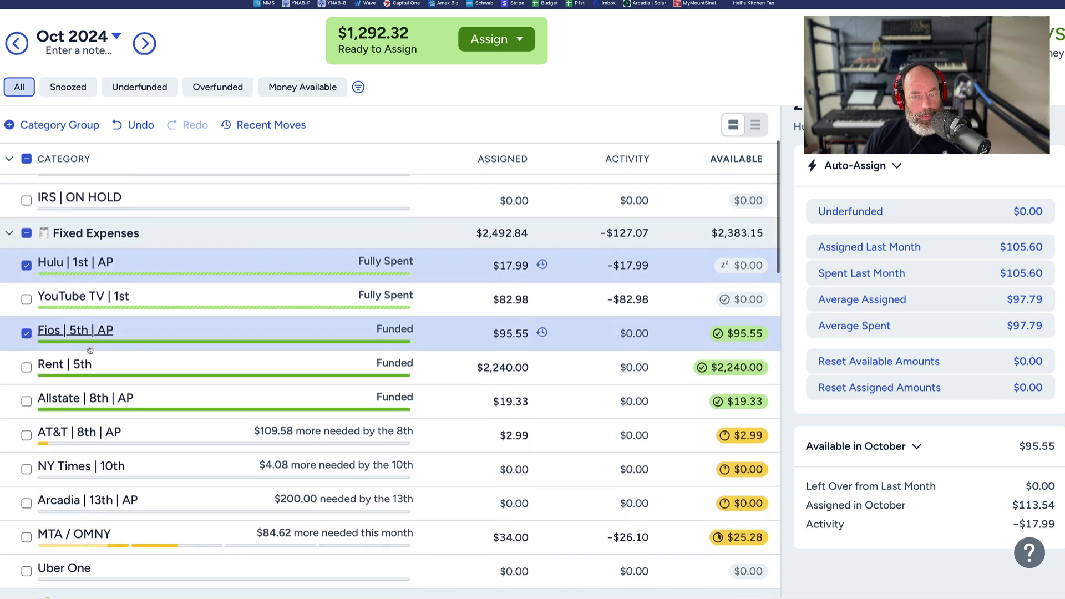
pyautogui.click(503, 424)
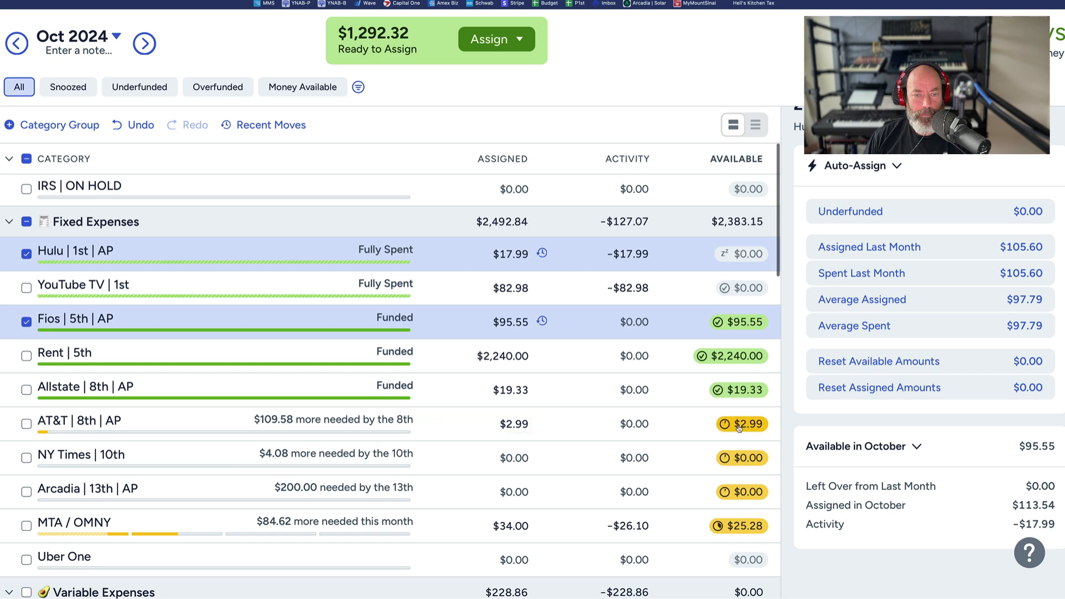
pyautogui.click(429, 428)
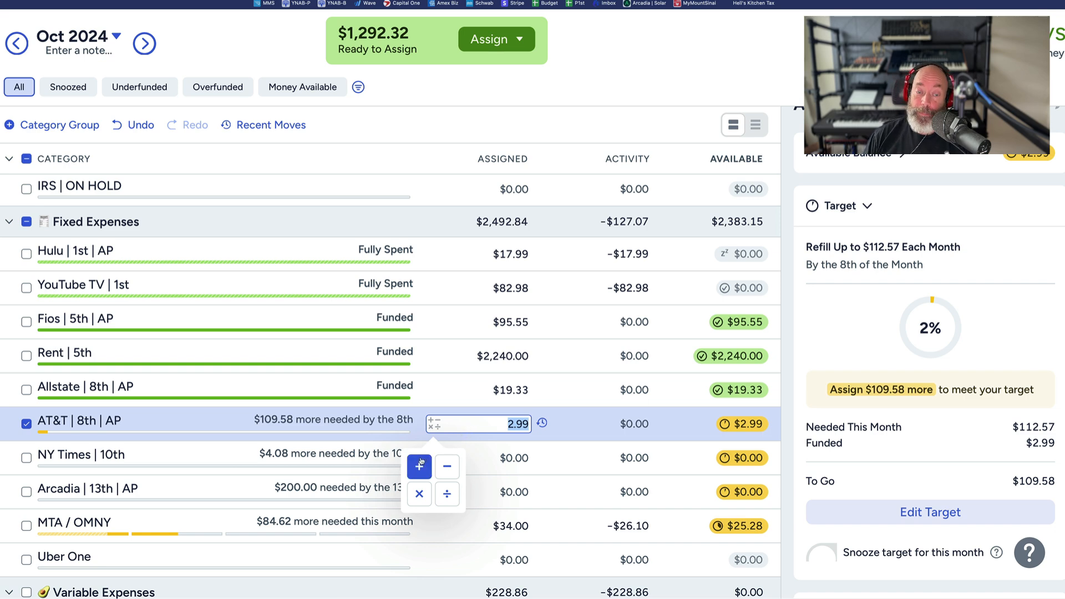
pyautogui.click(419, 466)
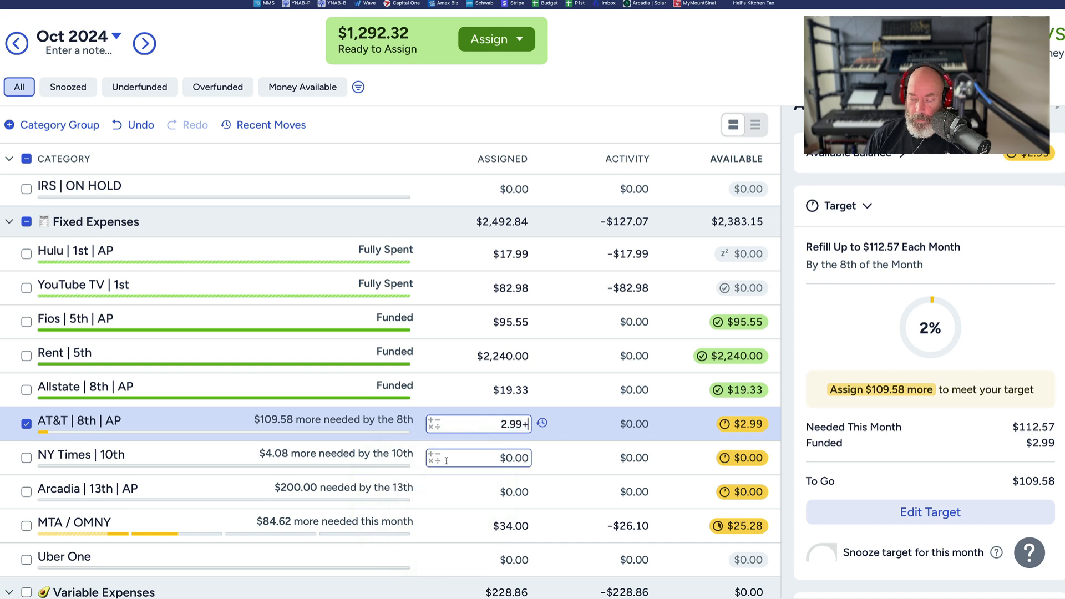
pyautogui.write('160')
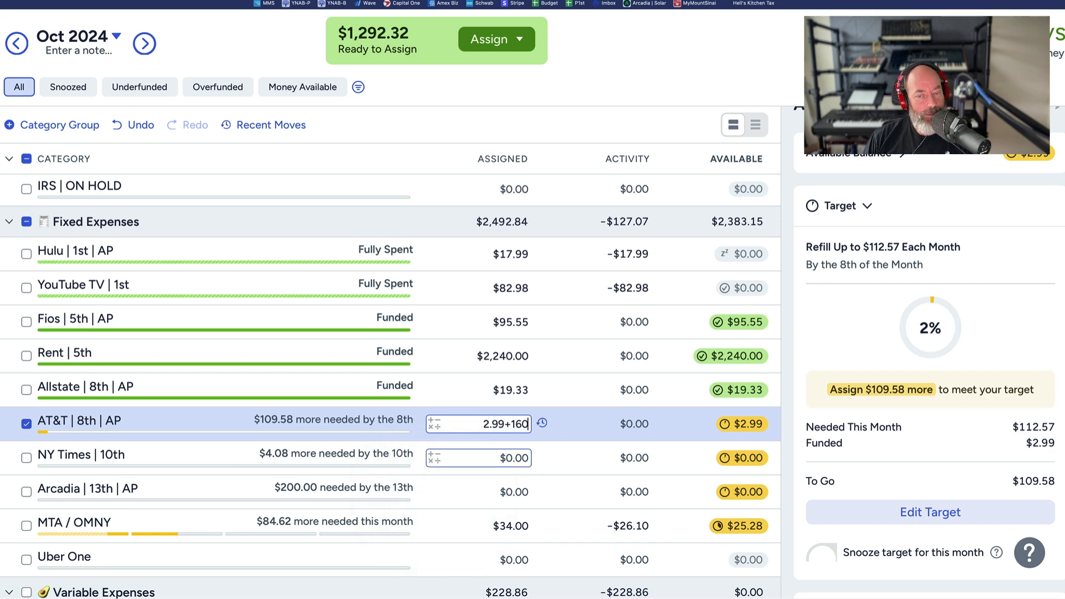
pyautogui.press('Return')
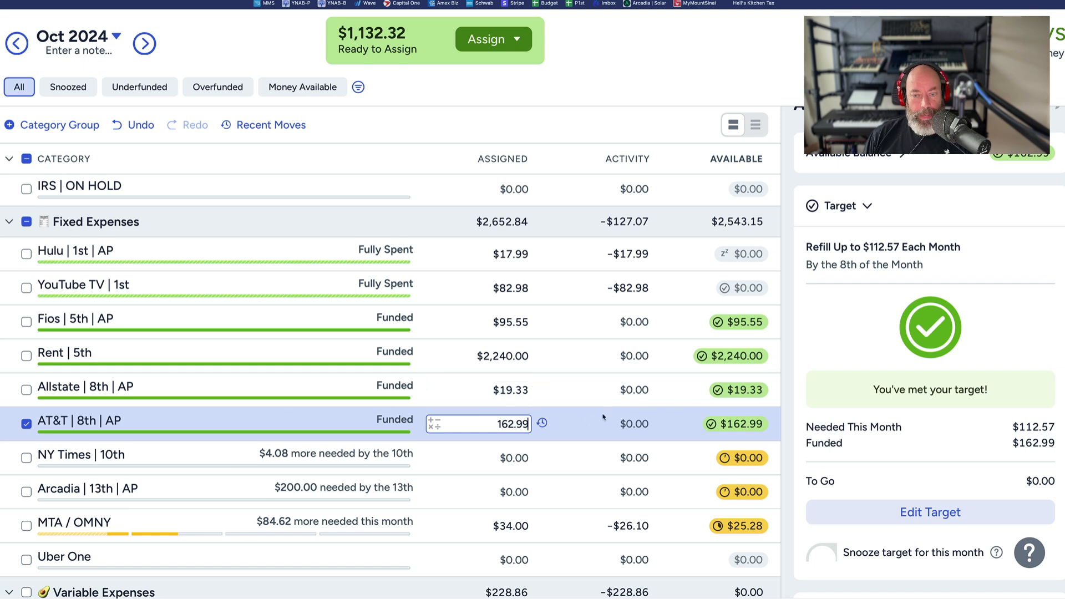
pyautogui.click(788, 407)
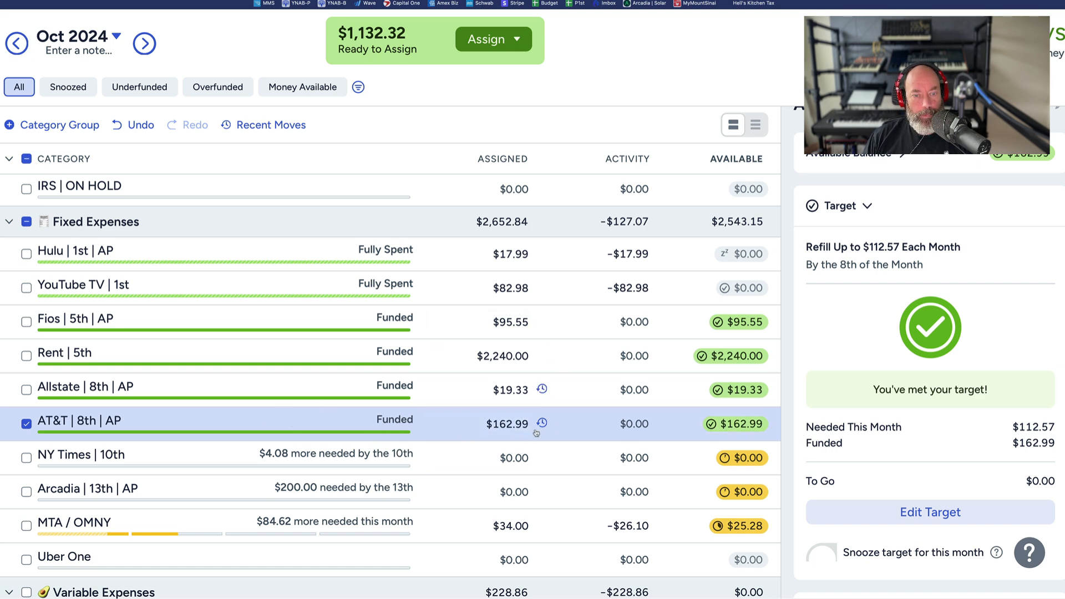
# Step: Add $200 to the assigned amount of the Groceries category under Variable Expenses
pyautogui.scroll(1, 142, 453)
pyautogui.scroll(-6, 142, 453)
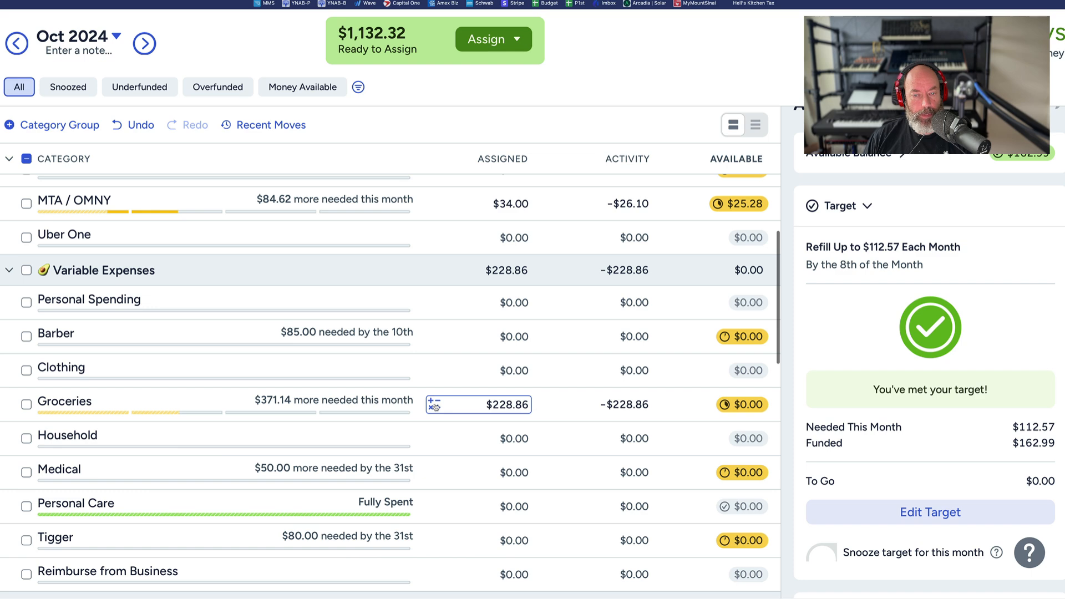
pyautogui.click(437, 406)
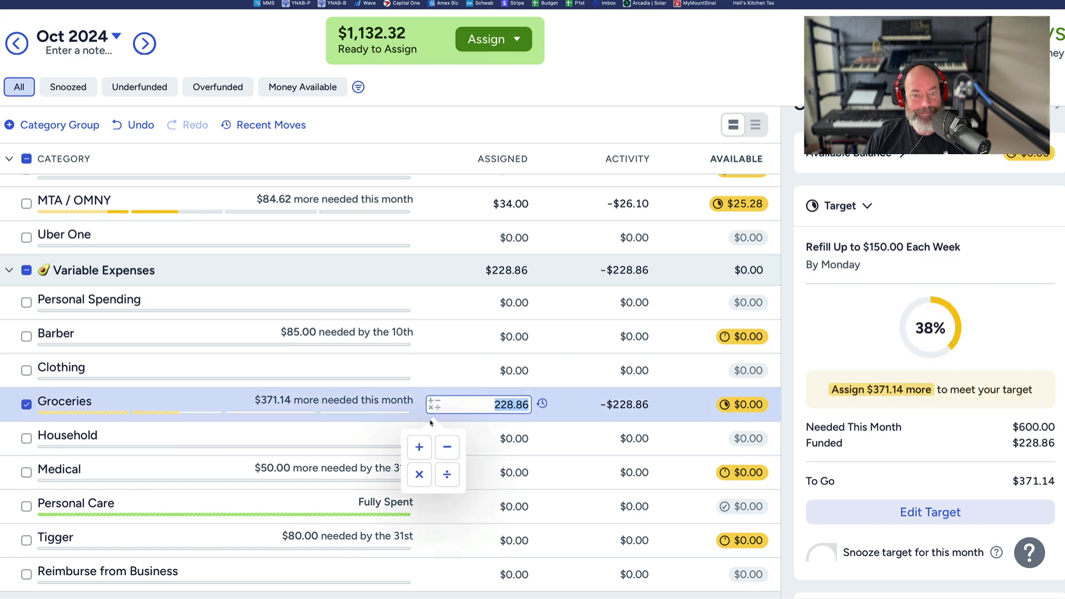
pyautogui.click(420, 447)
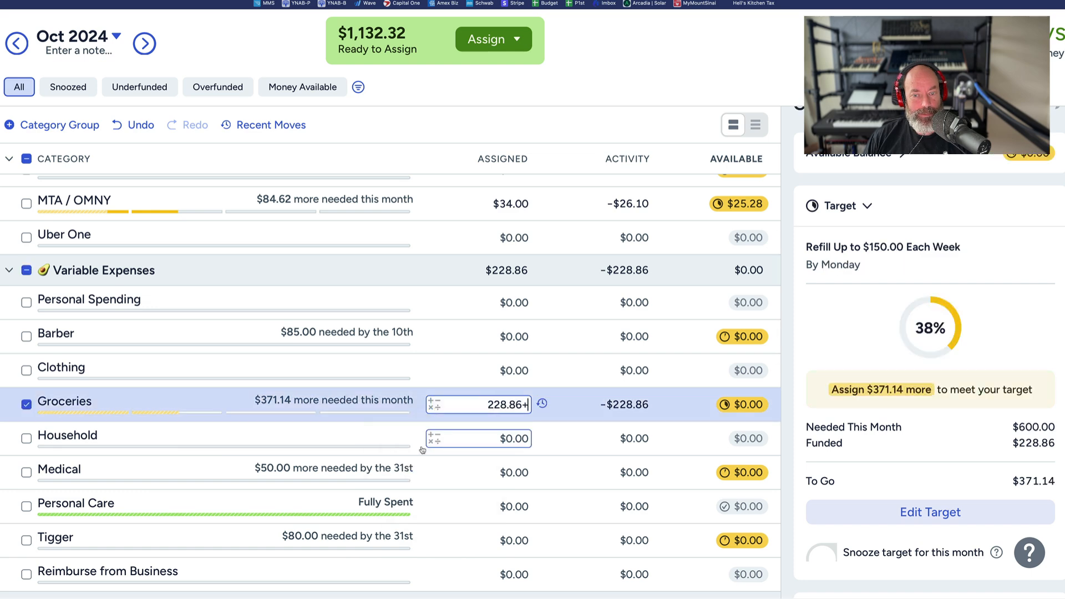
pyautogui.write('200')
pyautogui.press('Return')
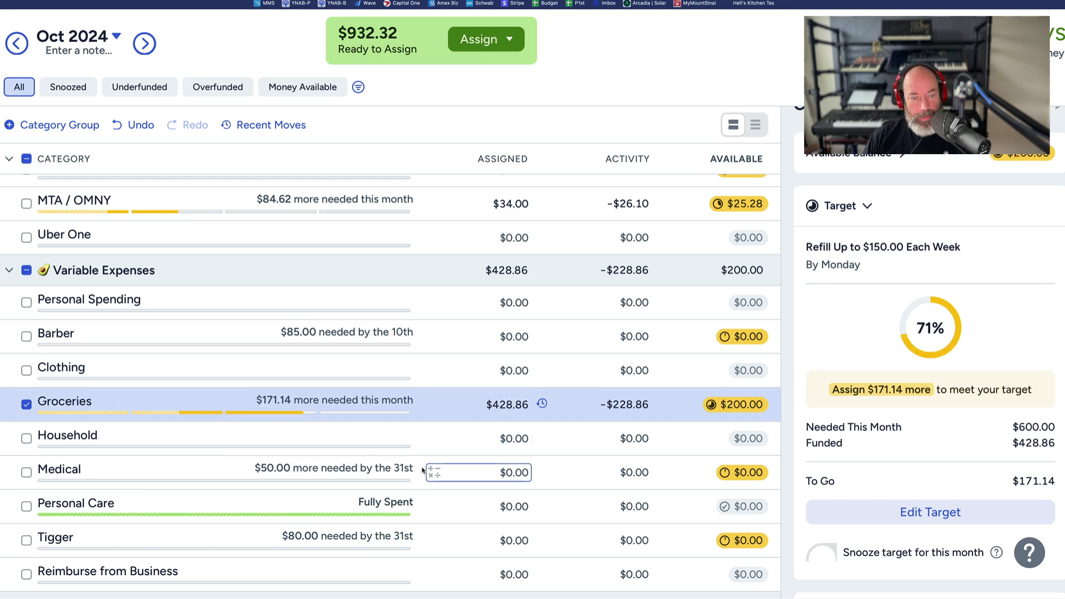
pyautogui.scroll(-1, 425, 469)
pyautogui.scroll(-2, 418, 460)
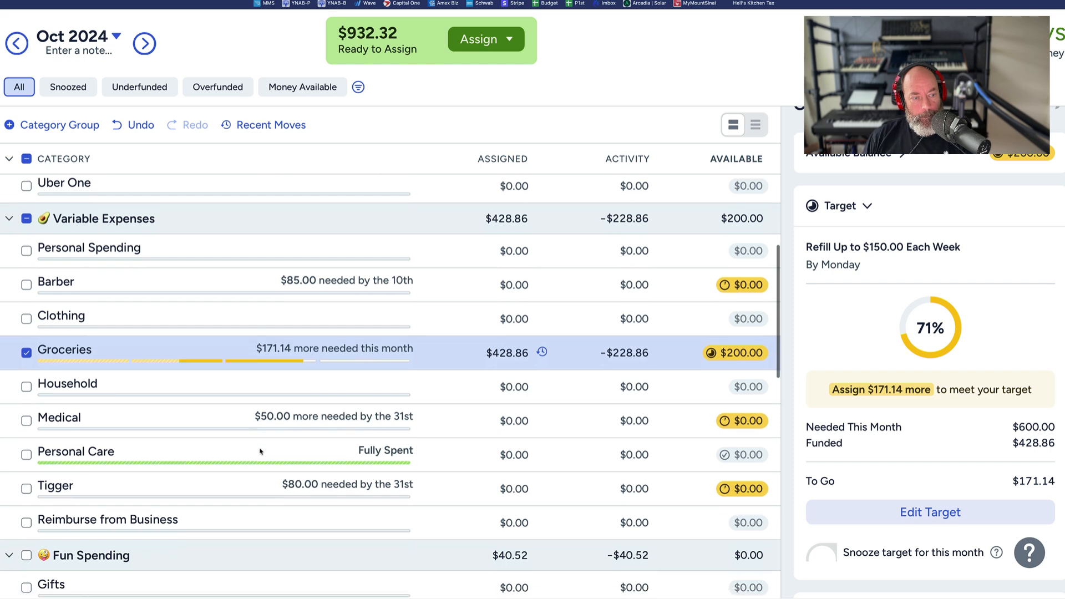
pyautogui.scroll(3, 261, 451)
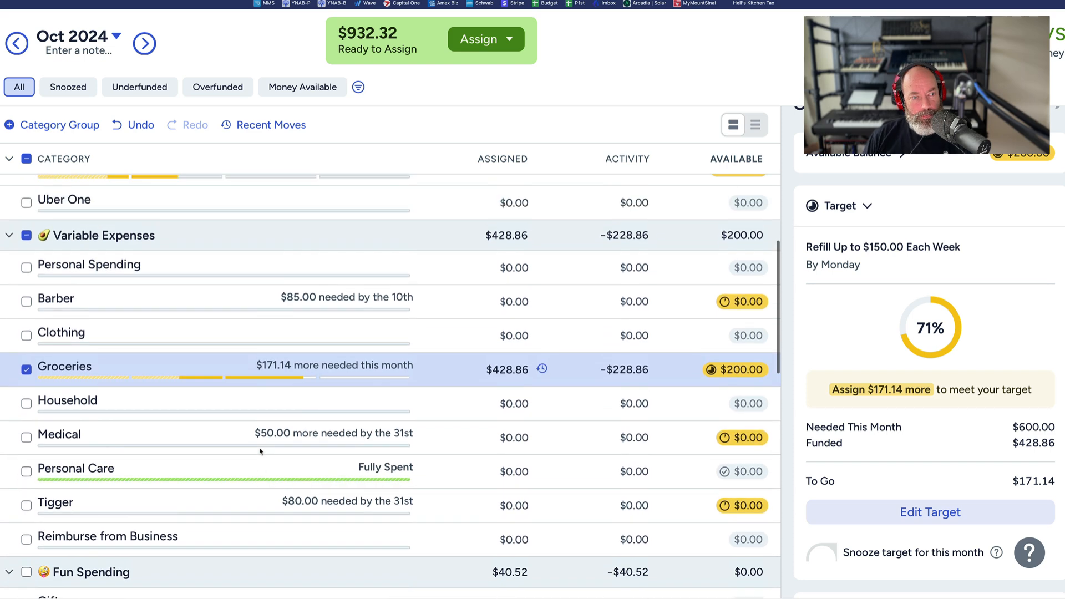
pyautogui.scroll(5, 318, 444)
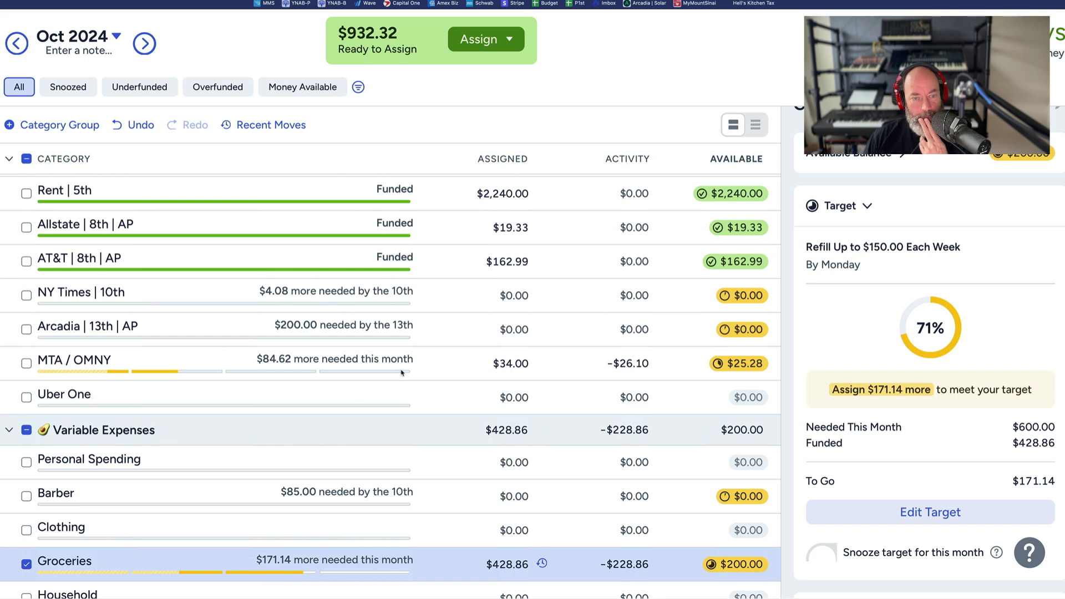
pyautogui.click(436, 363)
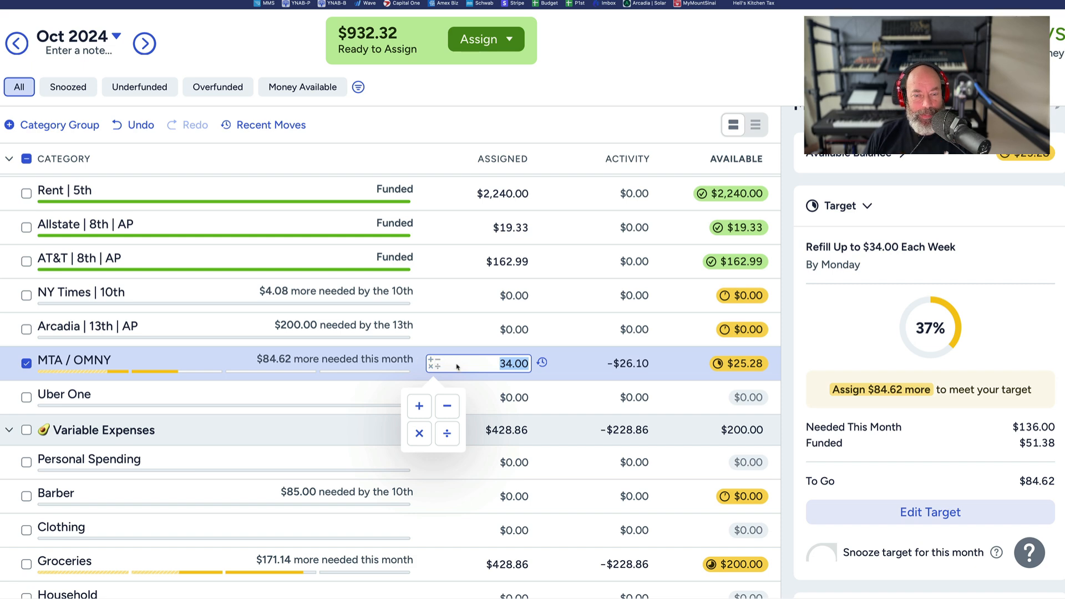
pyautogui.click(450, 323)
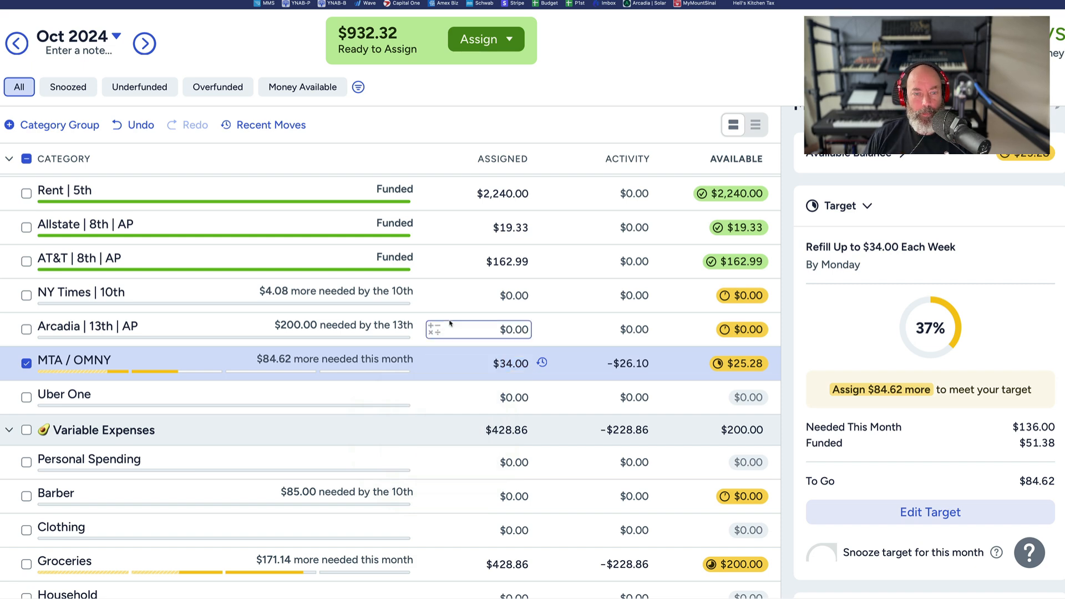
pyautogui.click(27, 364)
# Step: Assign $50.00 to the Boyfriend Time category under Fun Spending
pyautogui.scroll(5, 122, 308)
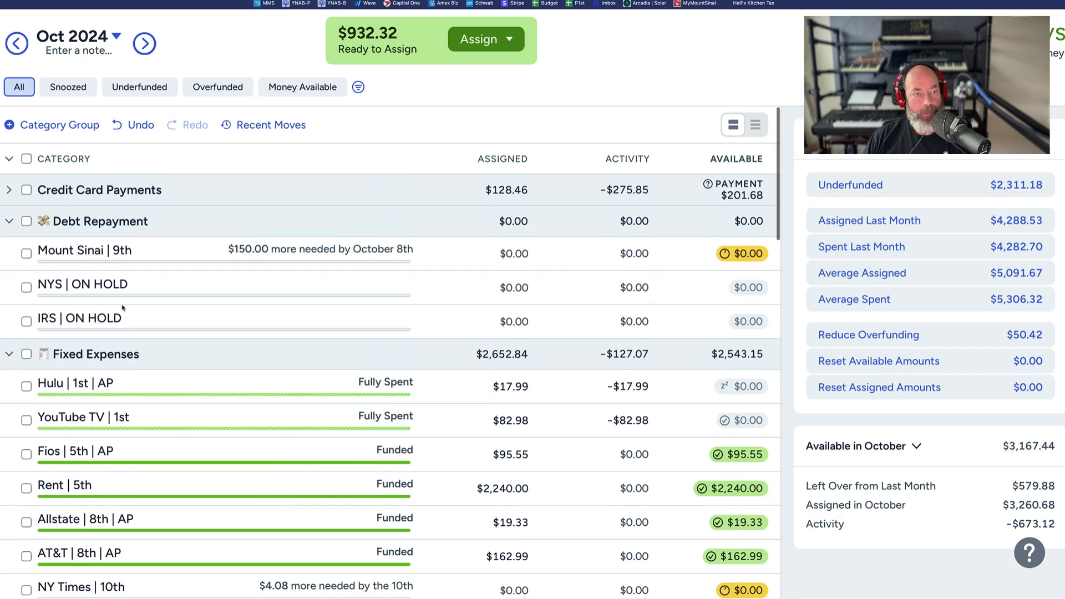
pyautogui.scroll(-7, 588, 428)
pyautogui.scroll(-7, 589, 428)
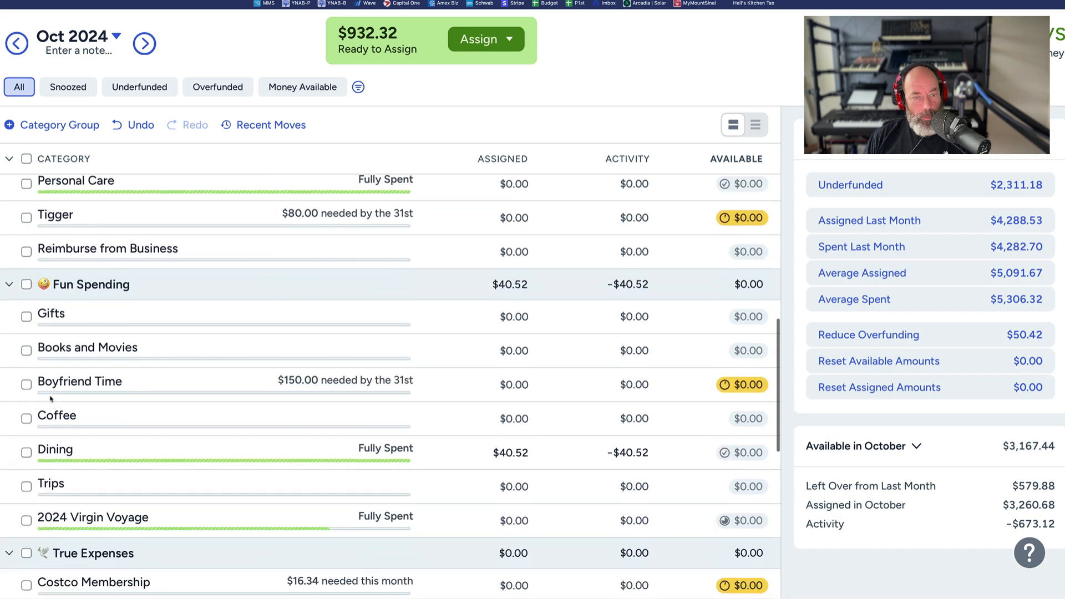
pyautogui.click(490, 387)
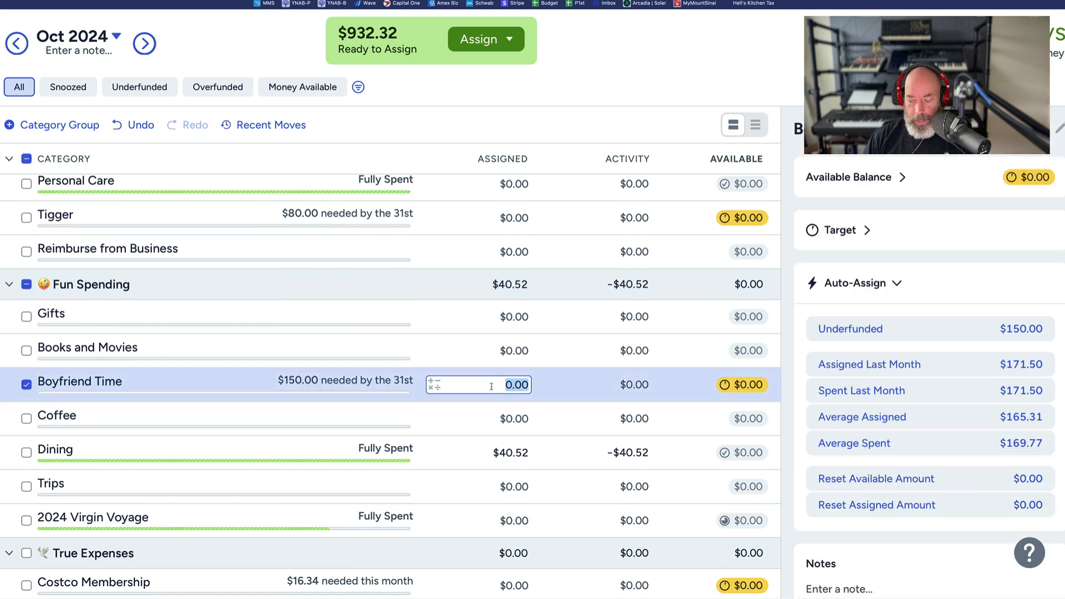
pyautogui.write('50')
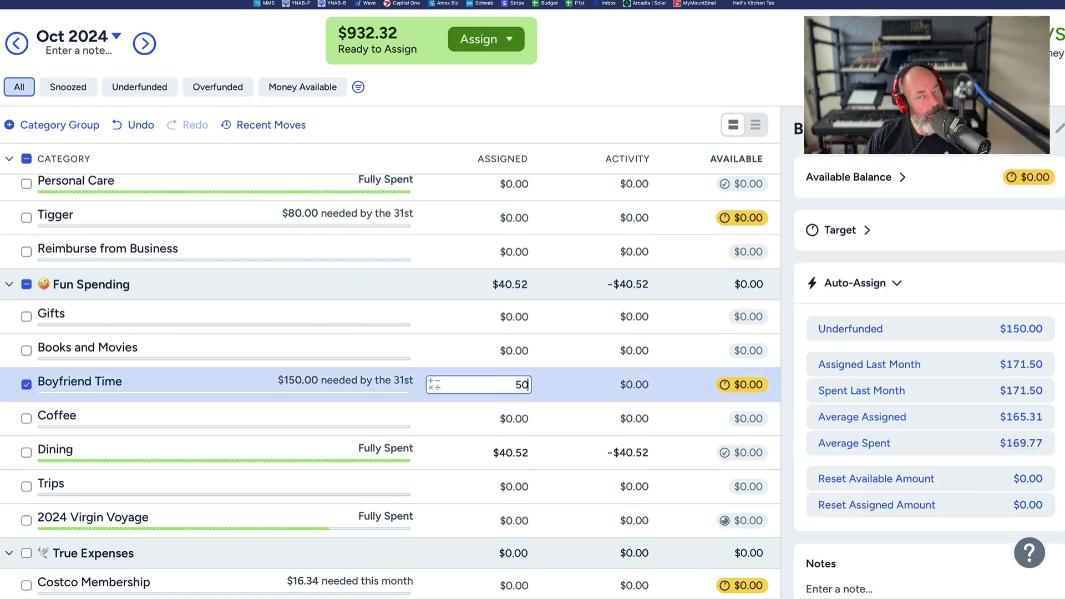
pyautogui.press('Return')
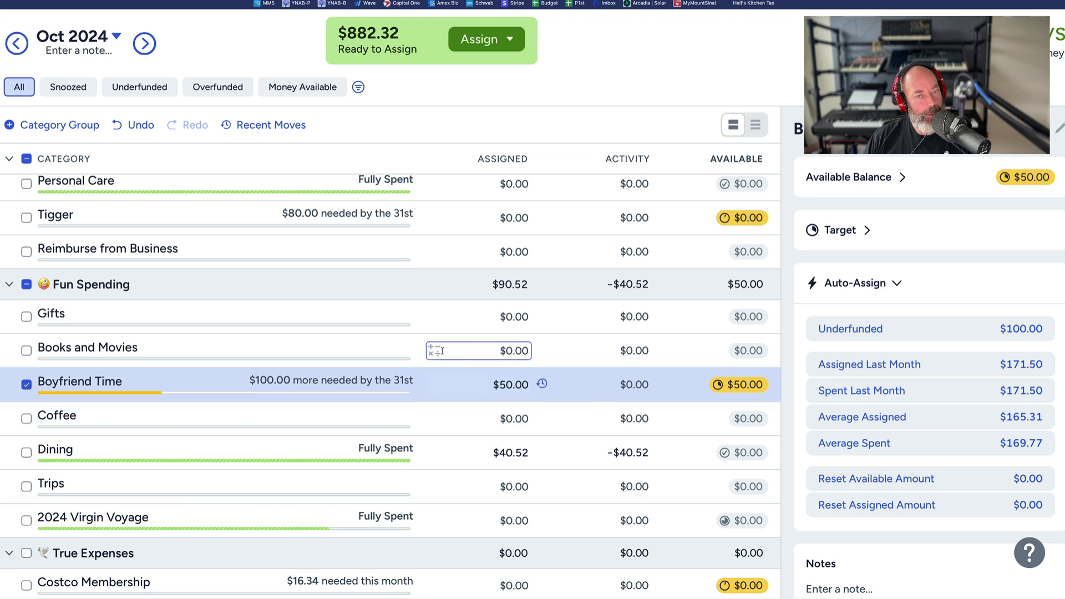
# Step: Add NY Times and Barber to the selection with Boyfriend Time and auto-assign their combined underfunded amount of $189.08
pyautogui.scroll(3, 442, 357)
pyautogui.scroll(10, 442, 357)
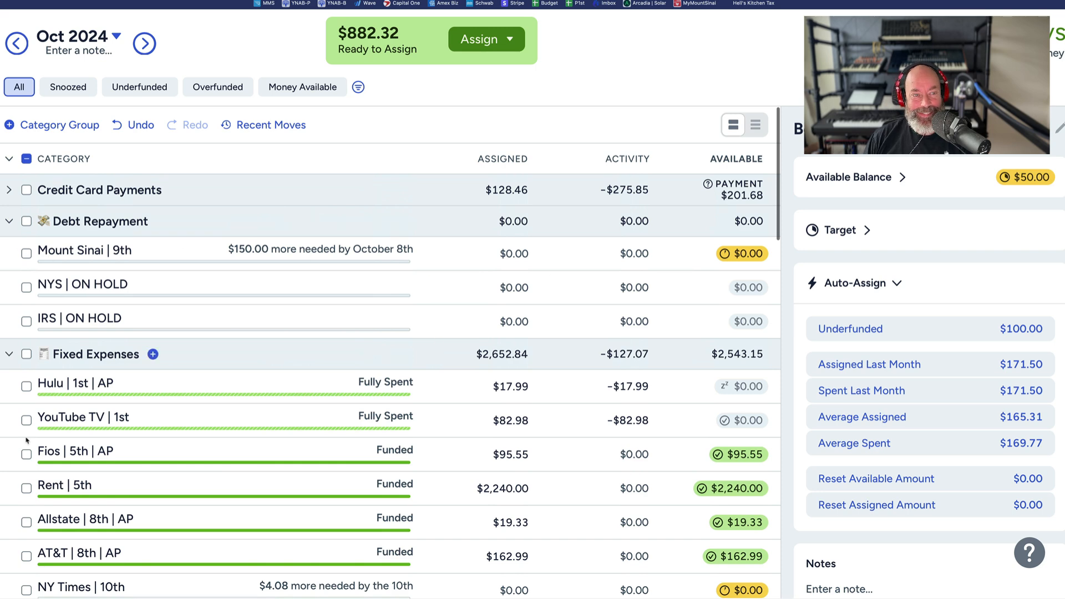
pyautogui.scroll(-5, 215, 452)
pyautogui.scroll(3, 124, 283)
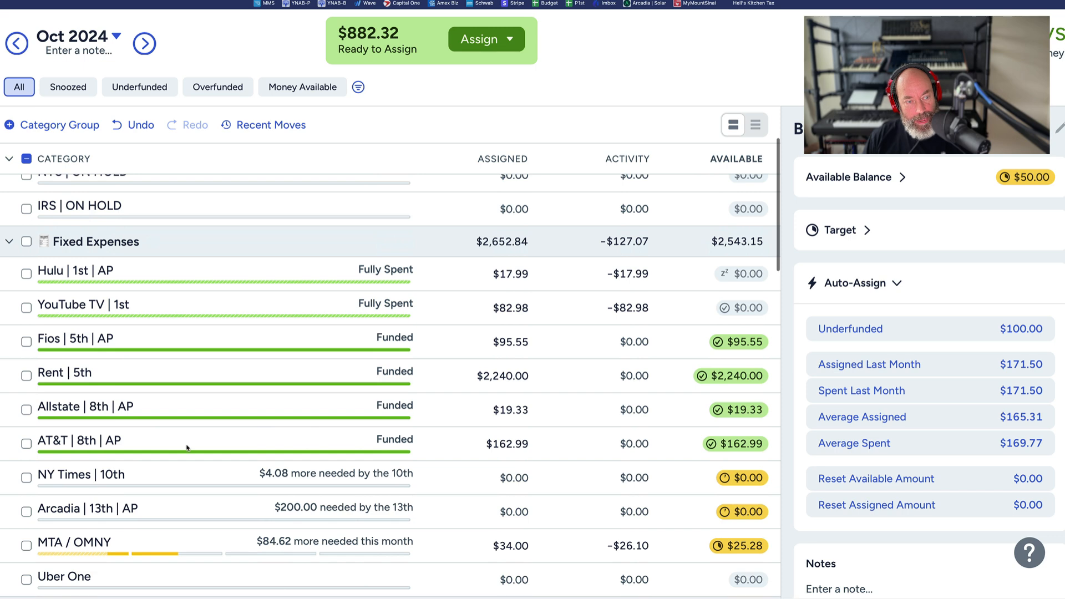
pyautogui.scroll(-1, 187, 448)
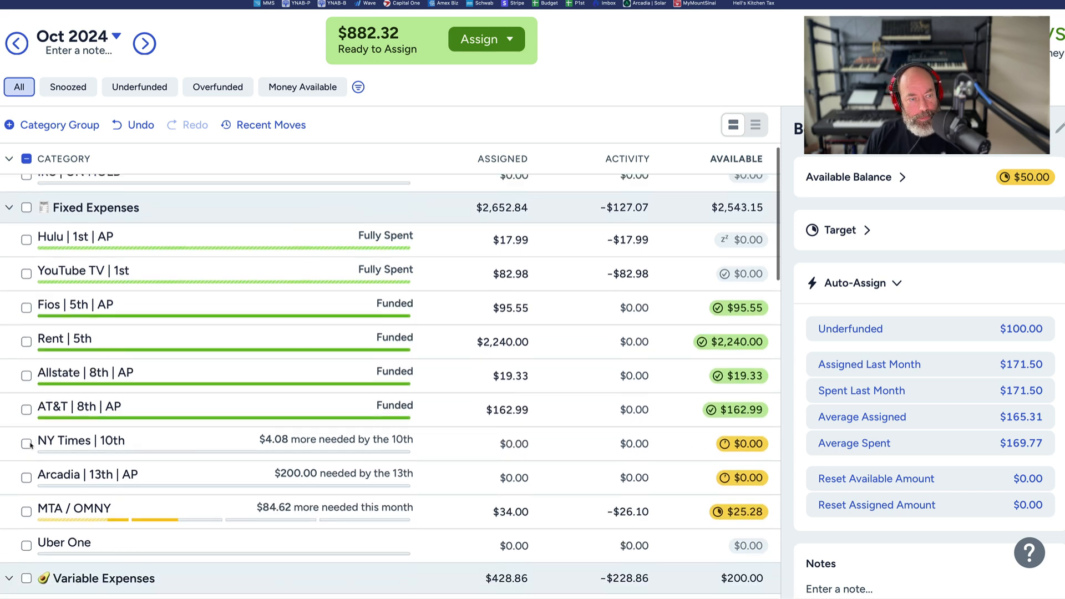
pyautogui.click(29, 443)
pyautogui.scroll(-1, 310, 432)
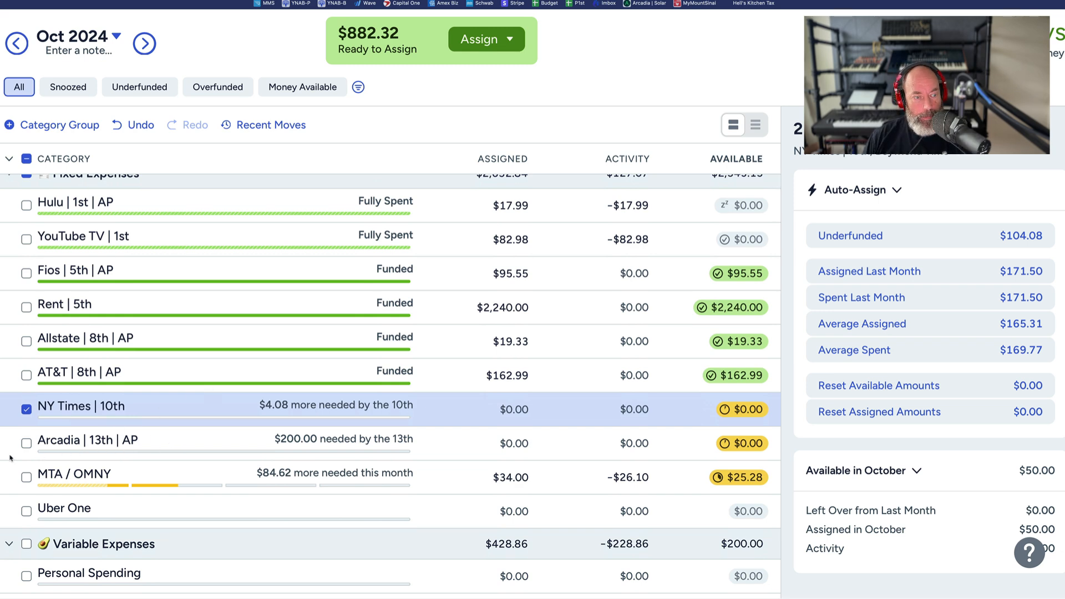
pyautogui.scroll(-2, 150, 433)
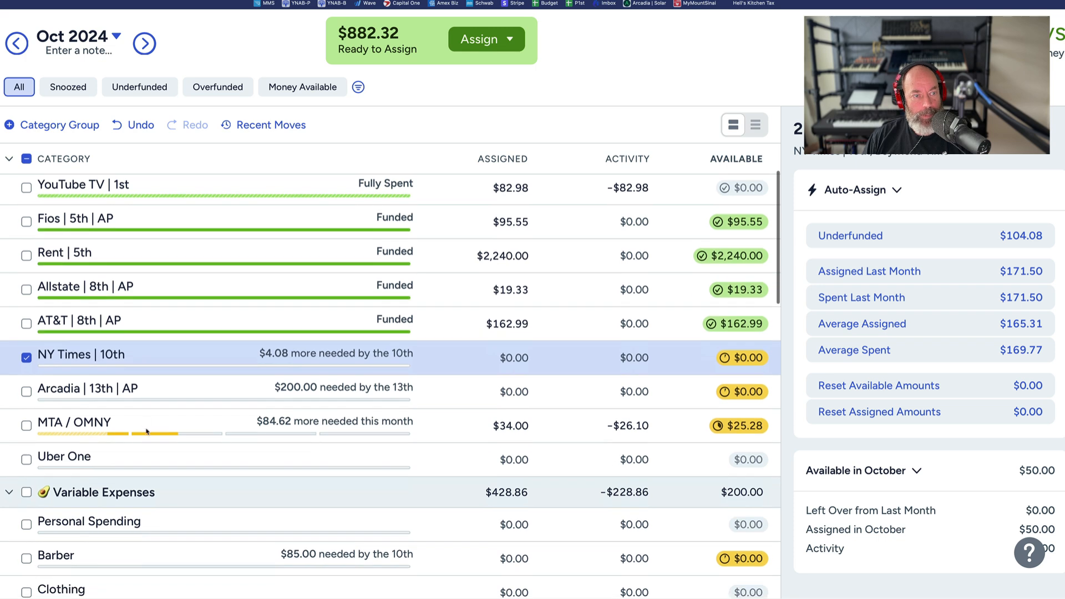
pyautogui.scroll(-5, 139, 366)
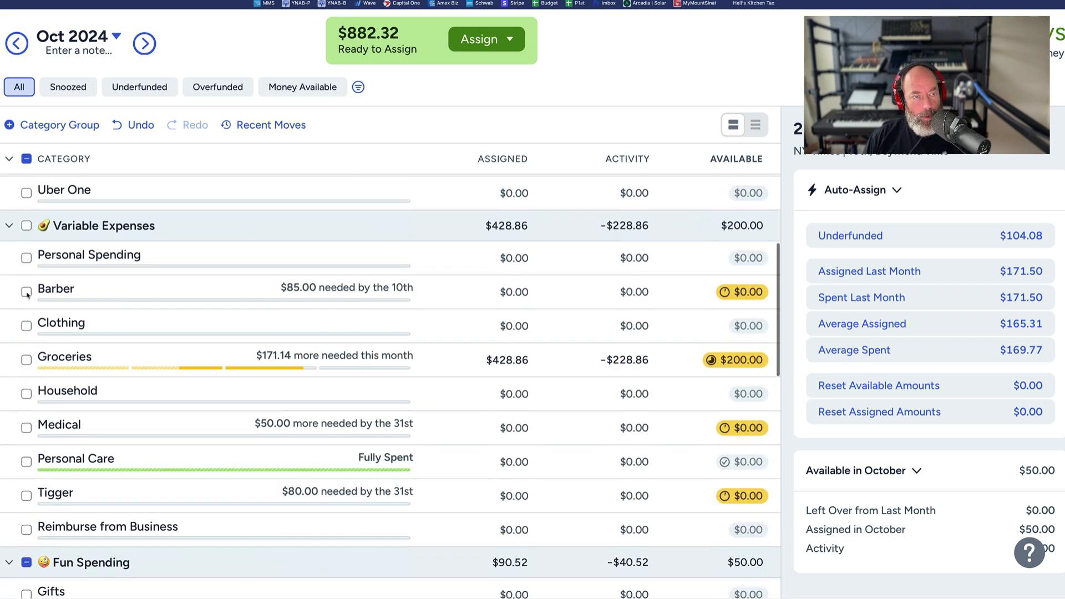
pyautogui.click(26, 292)
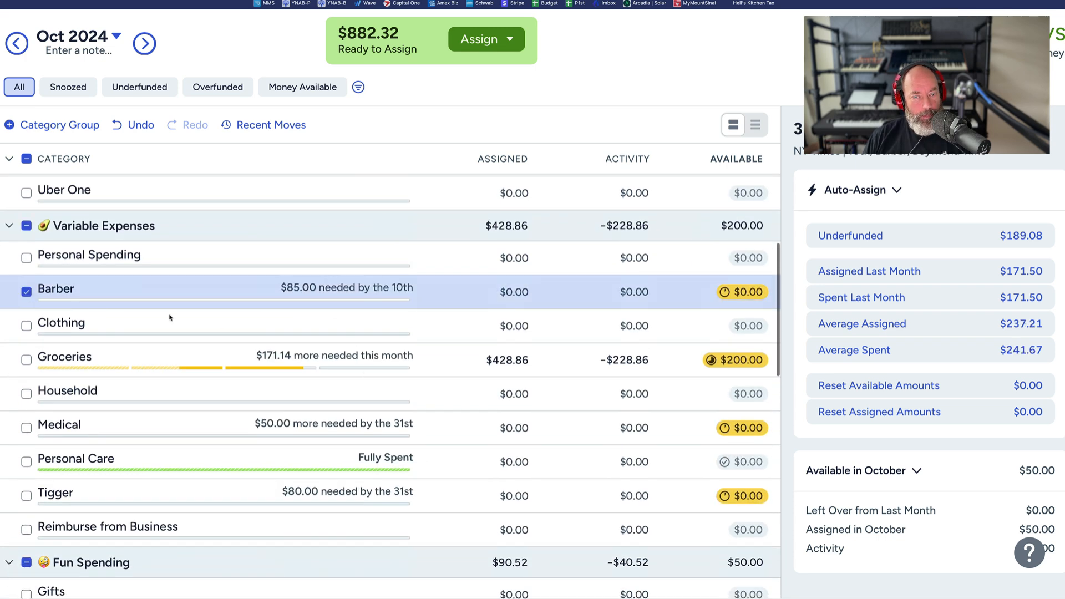
pyautogui.click(848, 242)
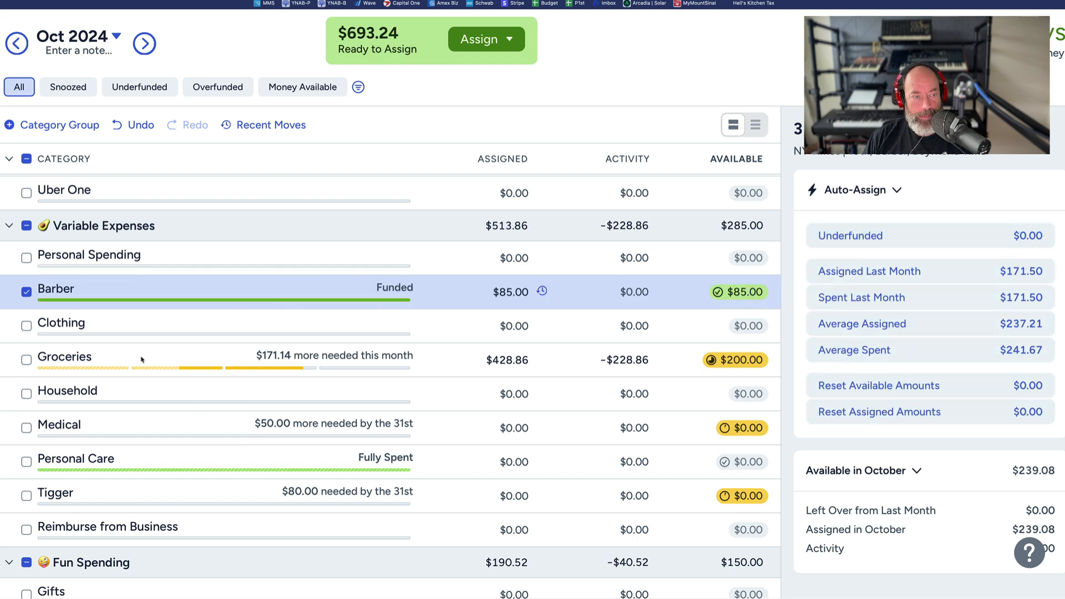
# Step: Examine the funding still needed in the categories from Variable Expenses through Fun Spending, True Expenses and Savings
pyautogui.scroll(-1, 187, 427)
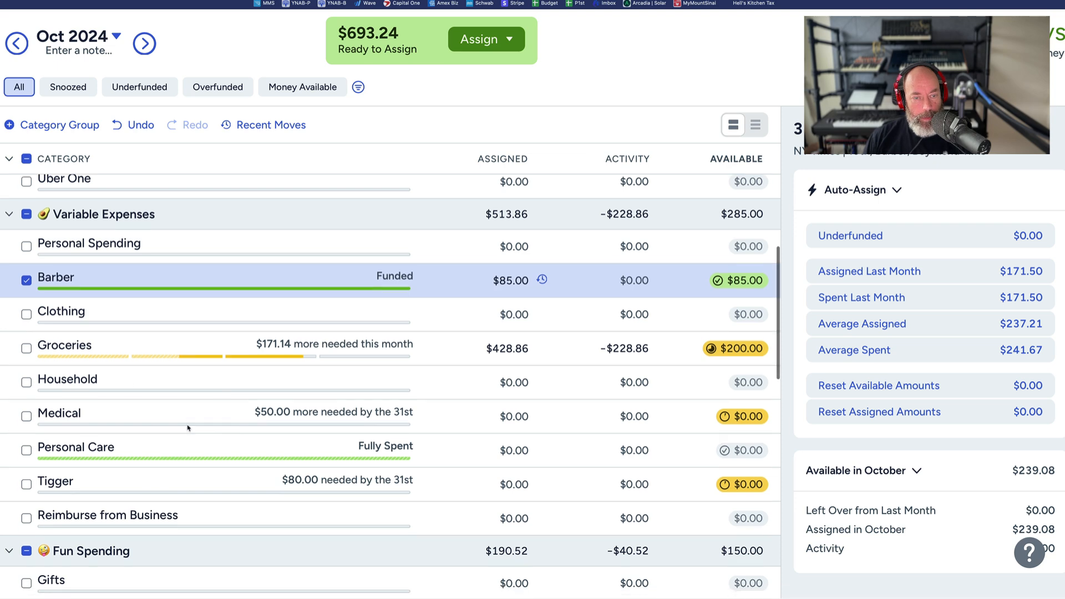
pyautogui.scroll(-1, 187, 428)
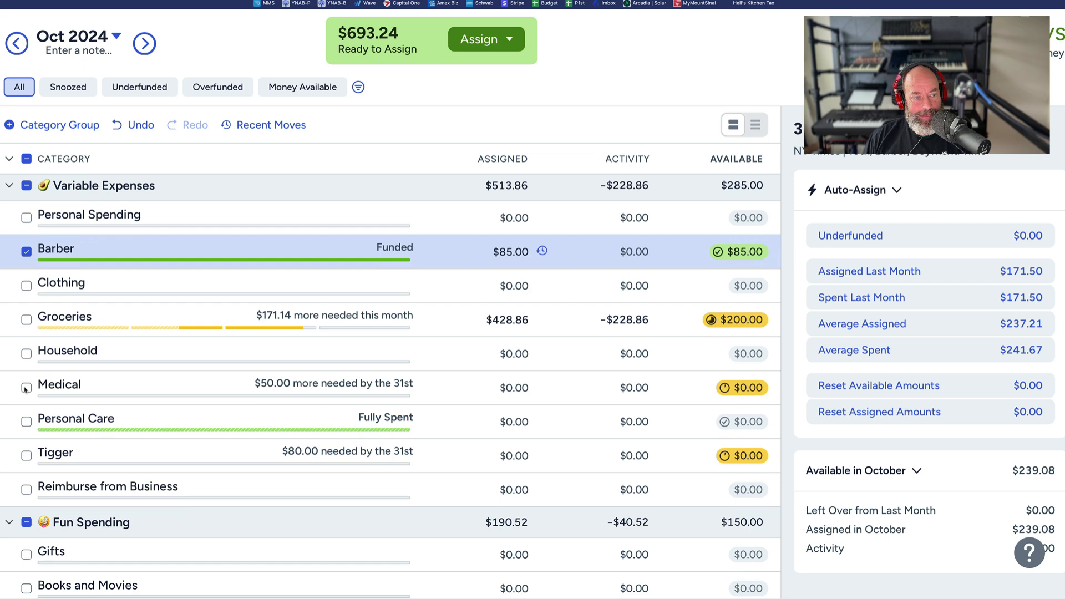
pyautogui.scroll(-4, 124, 404)
pyautogui.click(124, 404)
pyautogui.scroll(-2, 129, 399)
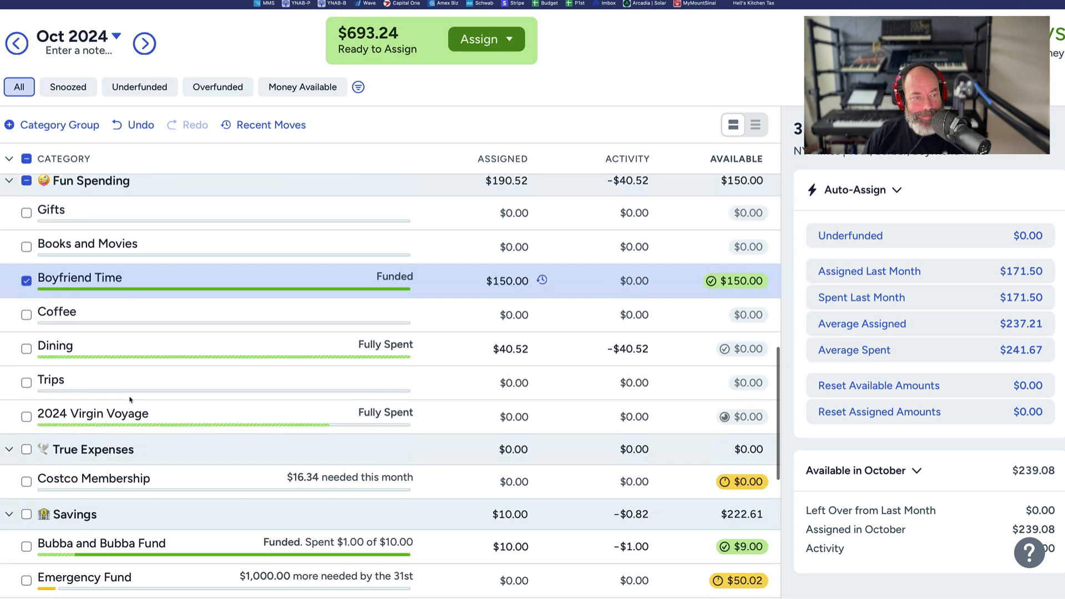
pyautogui.scroll(-3, 130, 400)
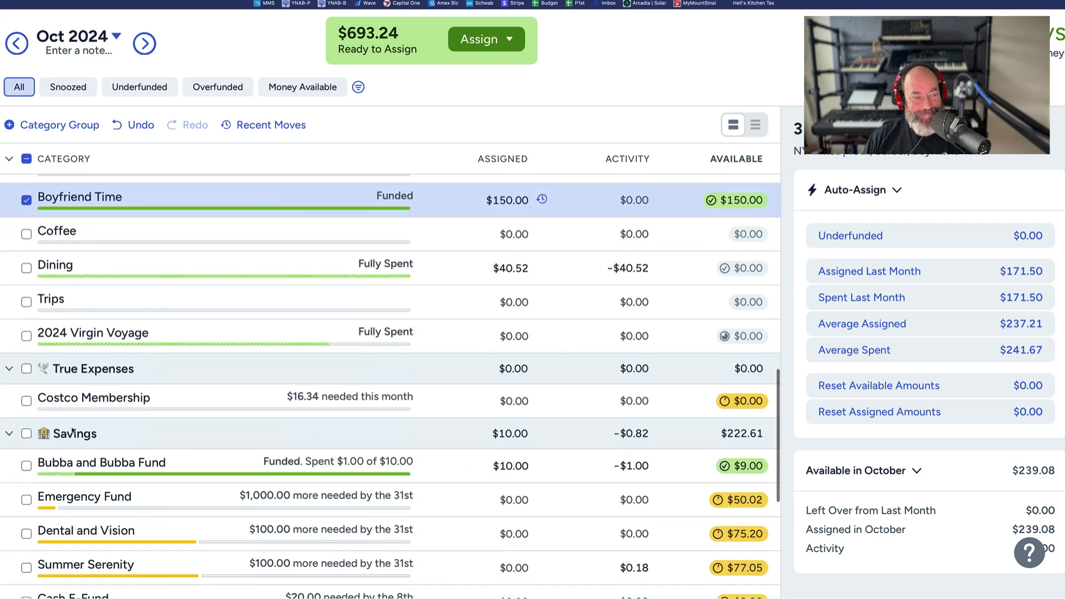
pyautogui.scroll(-3, 135, 480)
pyautogui.scroll(-2, 139, 401)
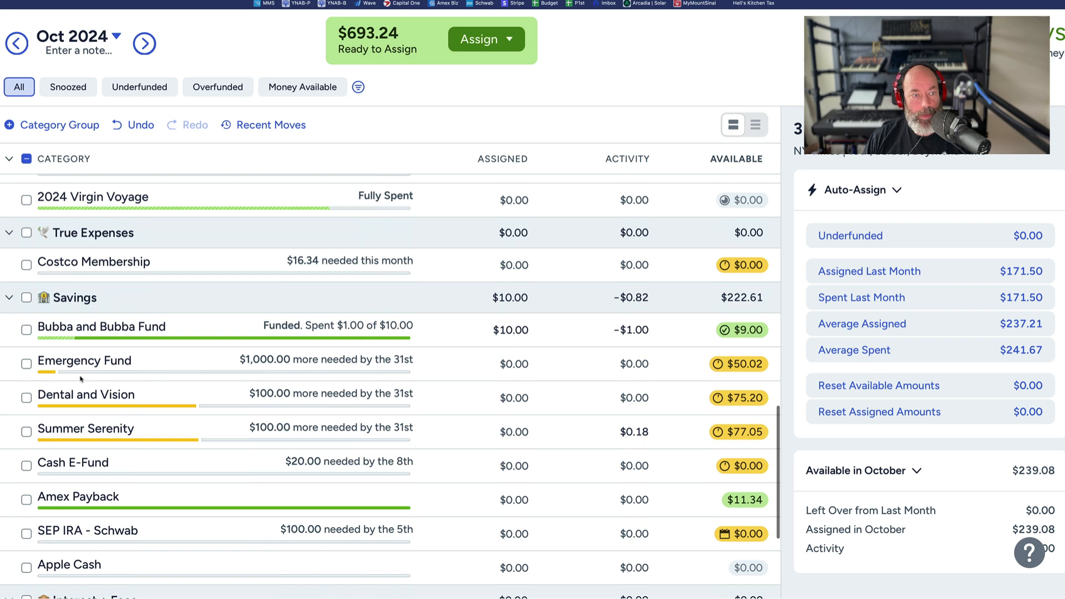
# Step: Assign $500.00 to the Emergency Fund category under Savings
pyautogui.click(502, 363)
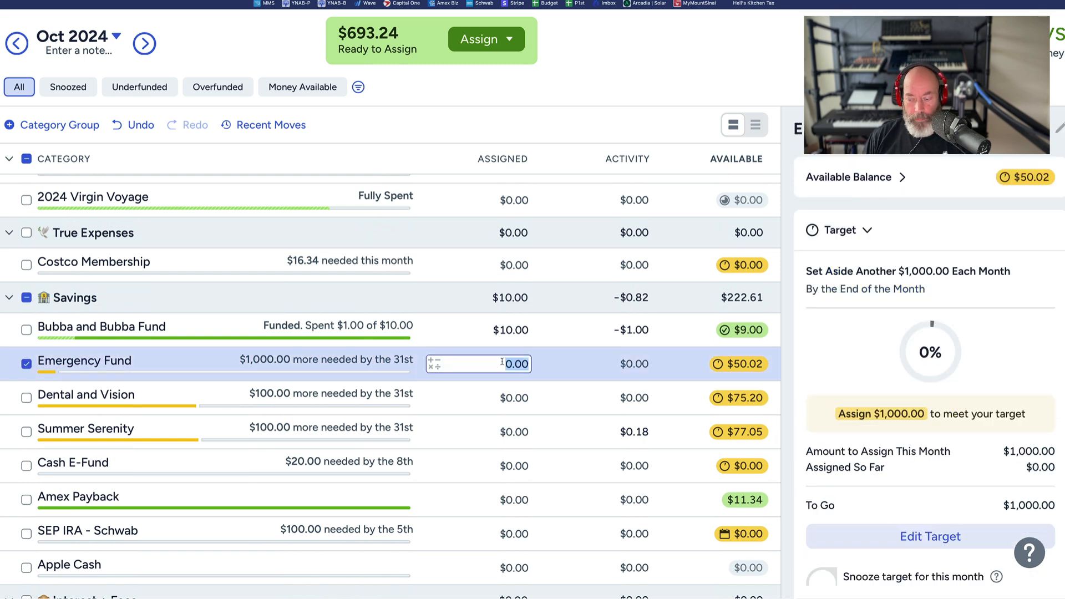
pyautogui.write('500')
pyautogui.press('Return')
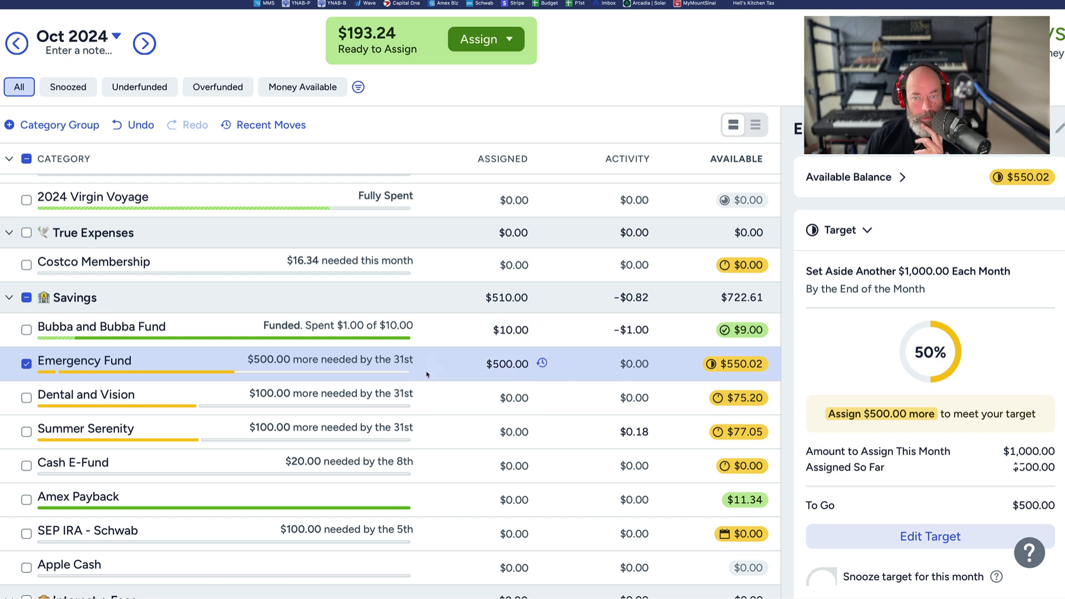
# Step: Examine the remaining funding needs across all category groups, from Debt Repayment and Fixed Expenses through Savings and Interest + Fees
pyautogui.scroll(5, 376, 379)
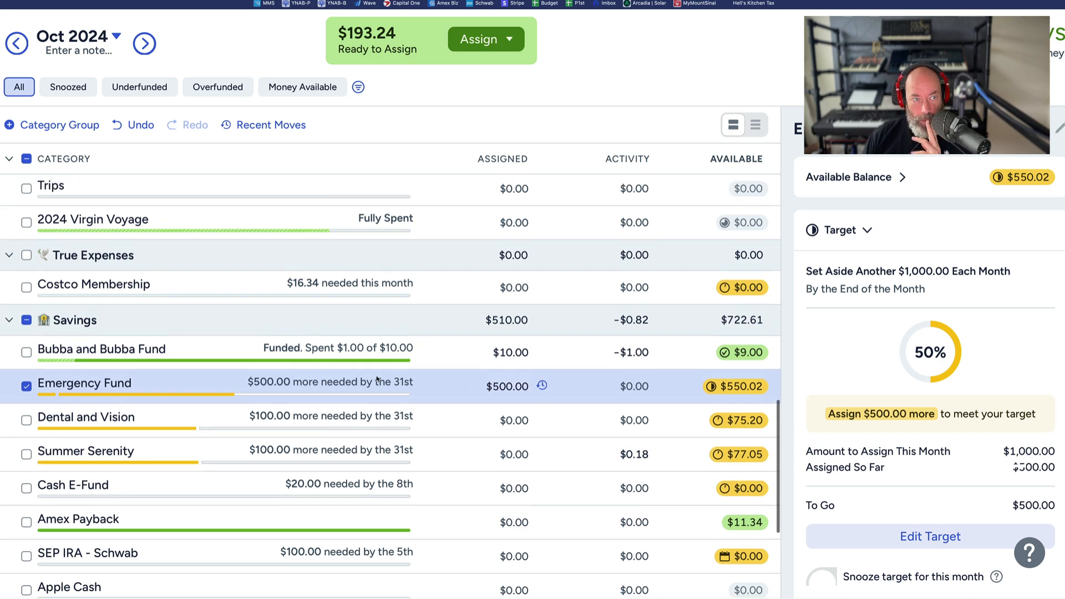
pyautogui.scroll(-6, 377, 379)
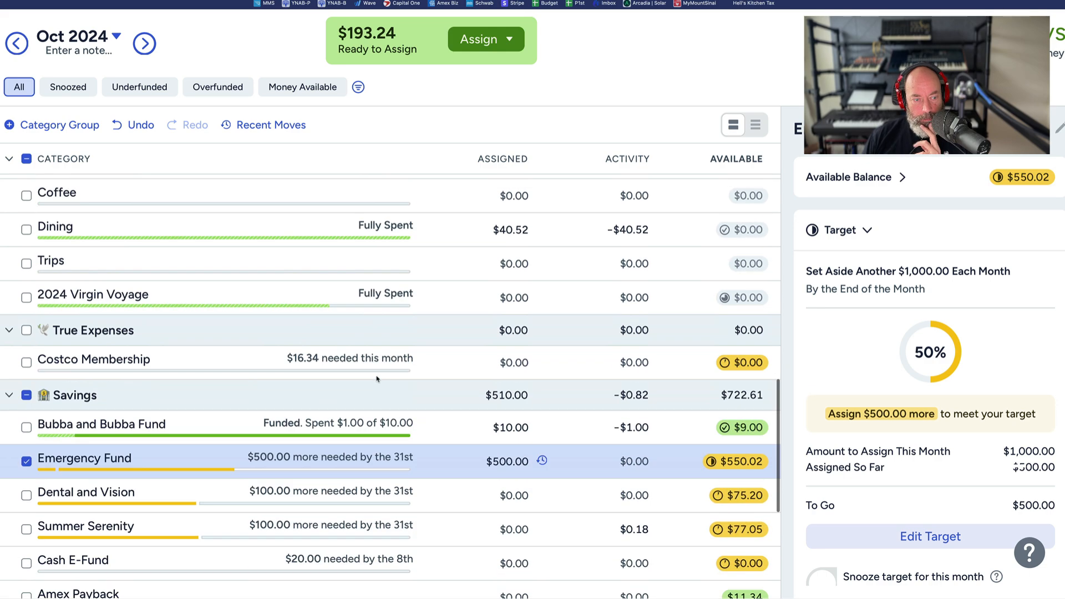
pyautogui.scroll(-2, 376, 379)
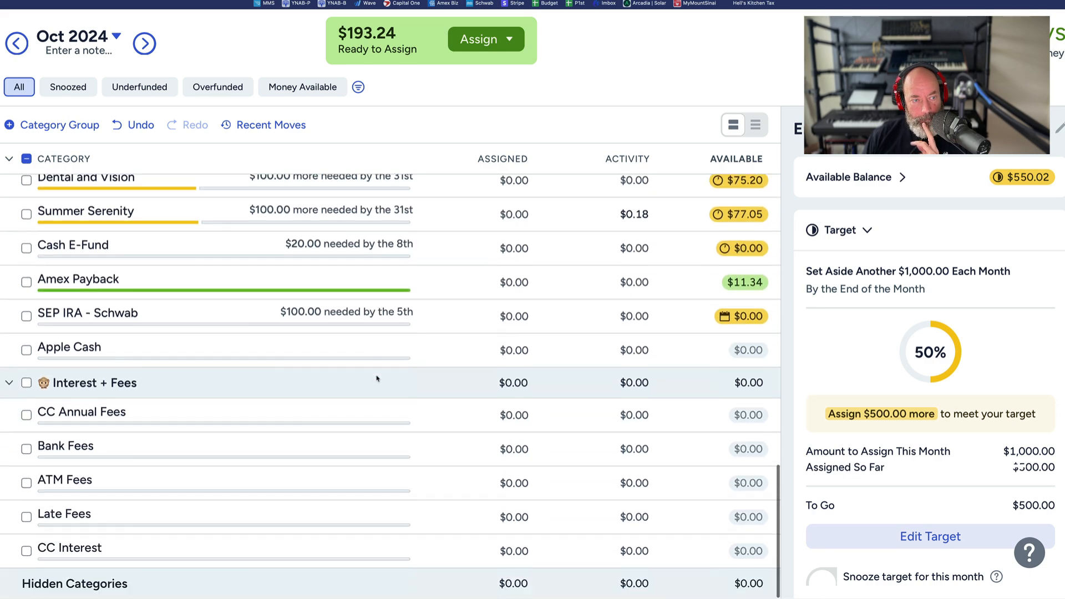
pyautogui.scroll(6, 377, 379)
pyautogui.scroll(10, 377, 378)
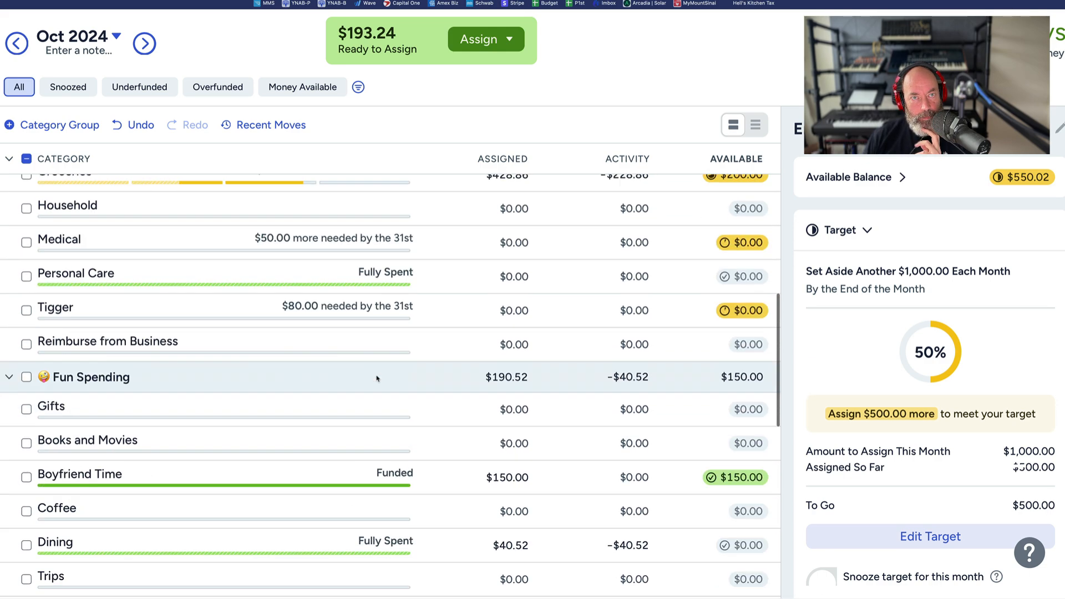
pyautogui.scroll(1, 377, 379)
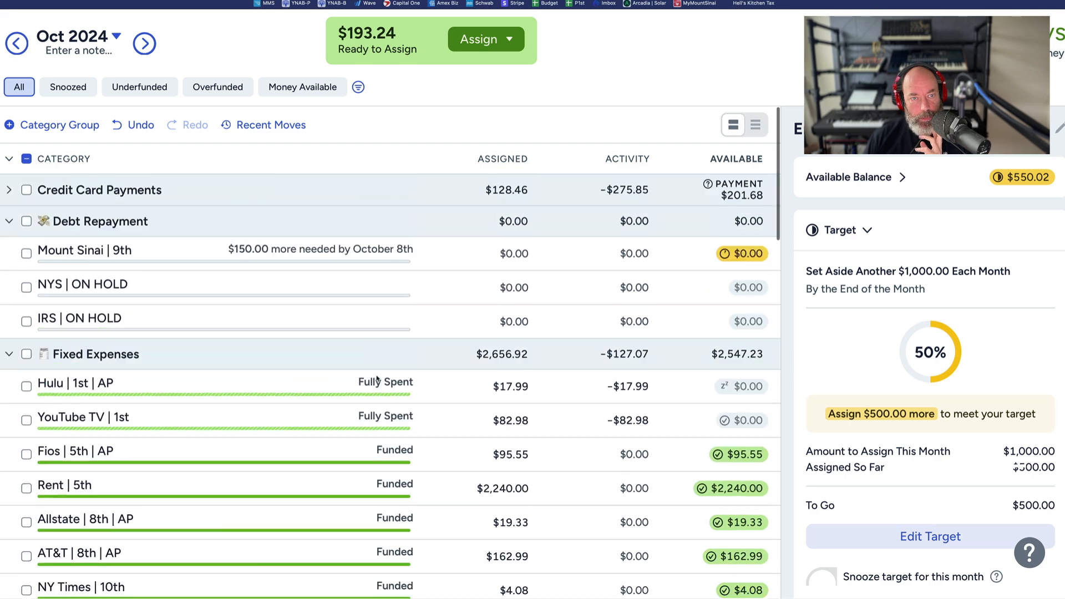
pyautogui.scroll(-8, 471, 408)
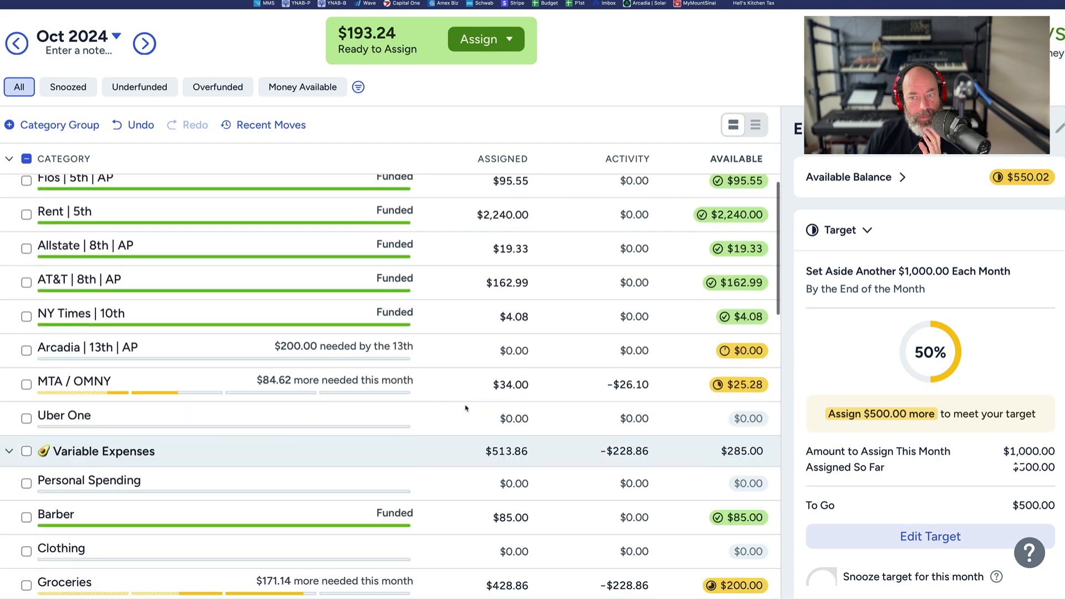
pyautogui.scroll(-2, 477, 404)
pyautogui.scroll(4, 224, 367)
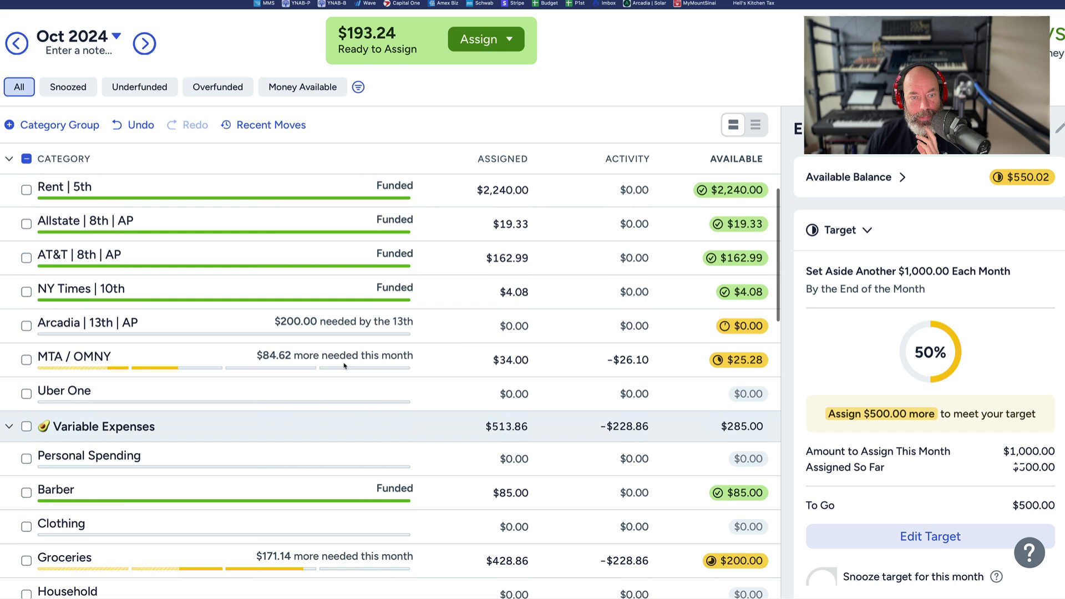
# Step: Add $68 to the assigned amount of the MTA / OMNY category under Fixed Expenses
pyautogui.click(438, 361)
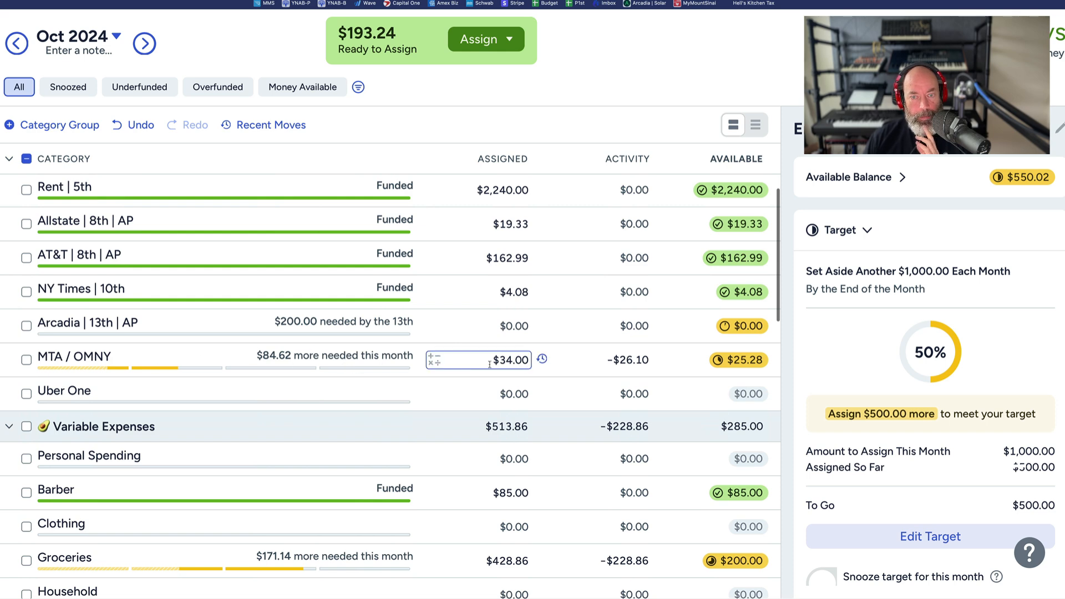
pyautogui.click(434, 361)
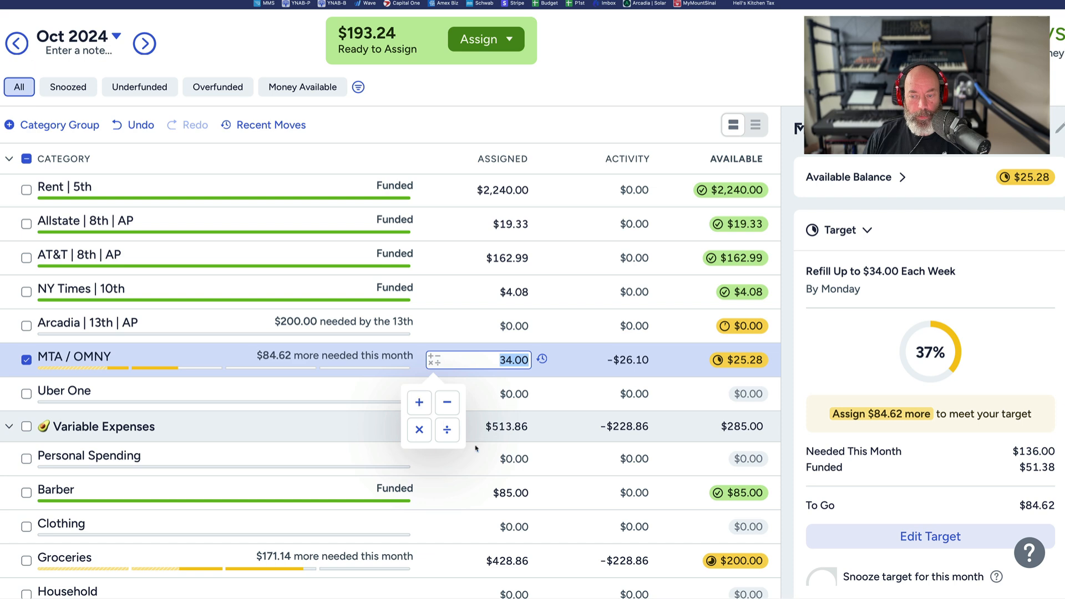
pyautogui.click(425, 410)
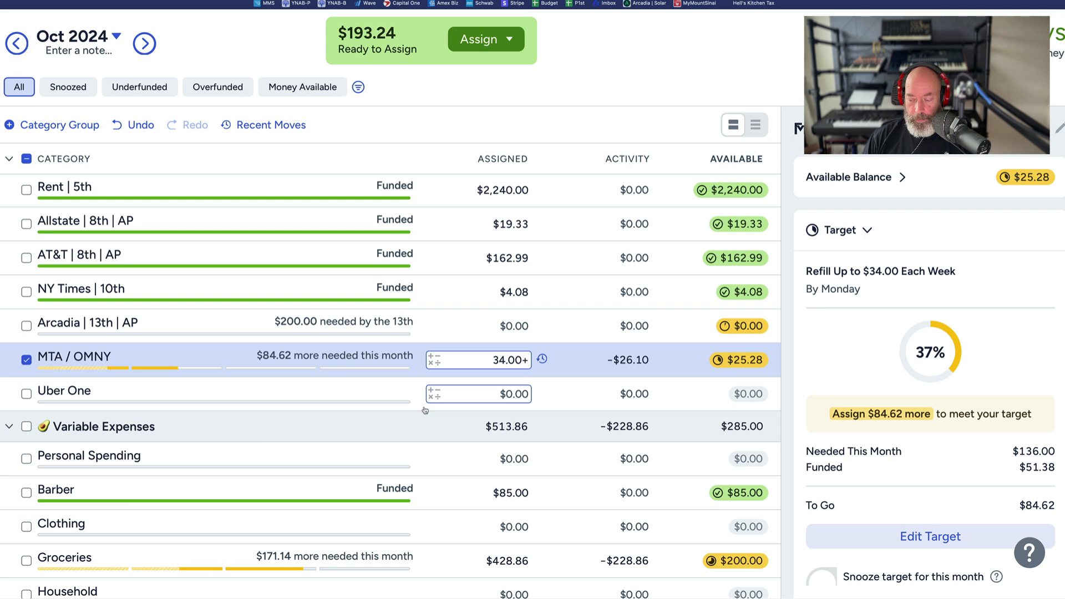
pyautogui.write('68')
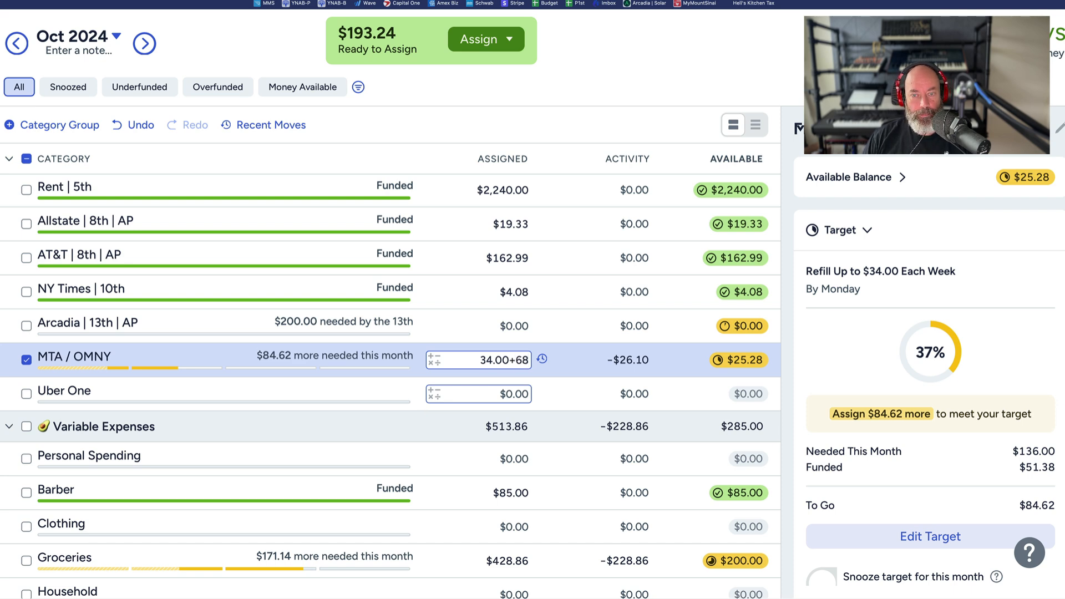
pyautogui.press('Return')
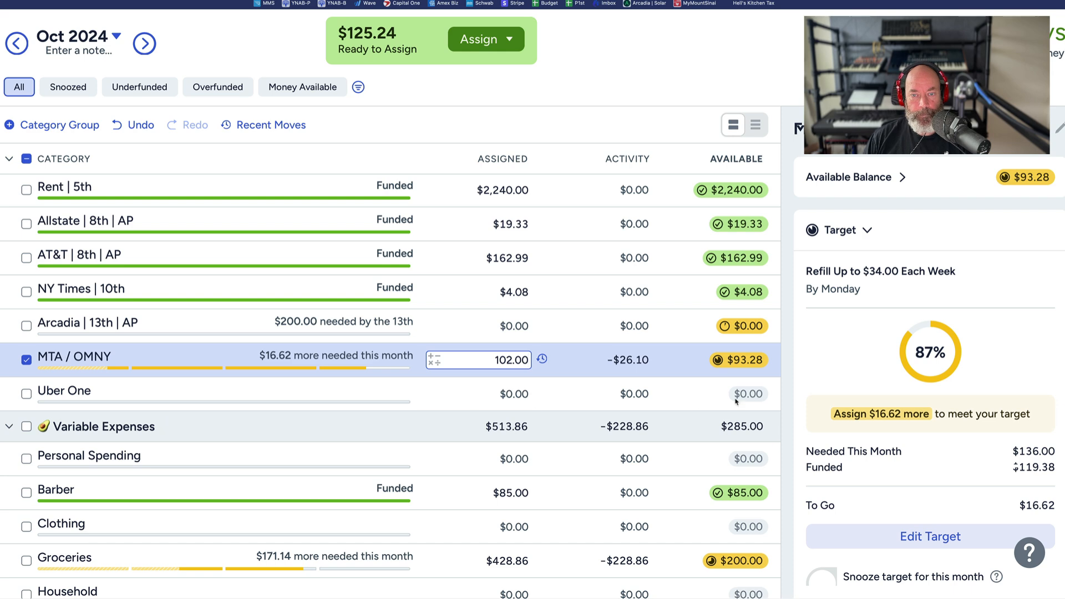
pyautogui.click(230, 351)
pyautogui.click(787, 388)
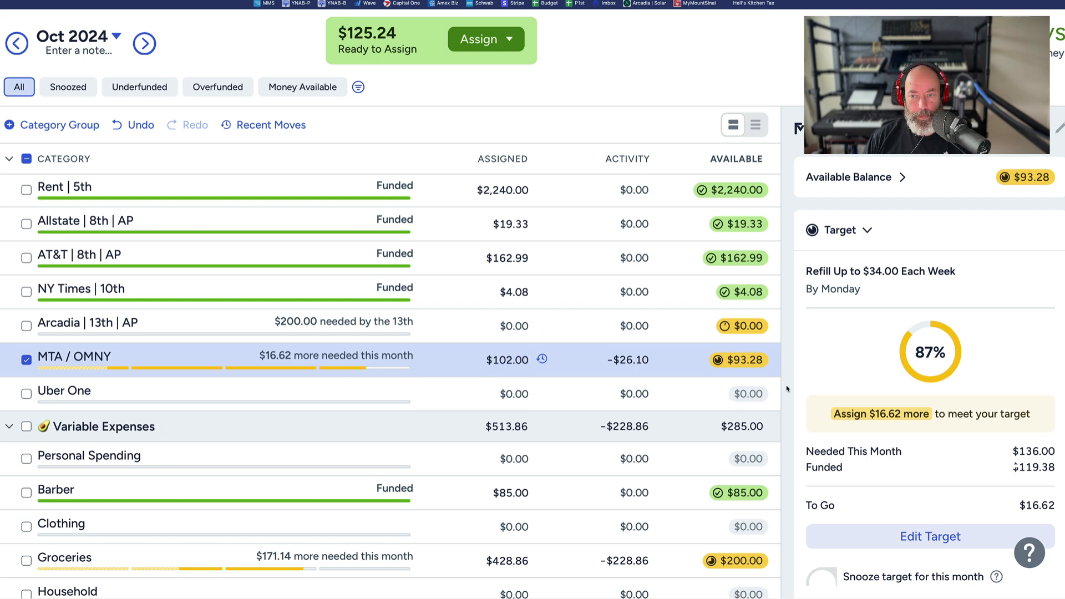
# Step: Manually assign all of the remaining ready-to-assign money, $125.24, to the Trips category under Fun Spending
pyautogui.scroll(-6, 234, 416)
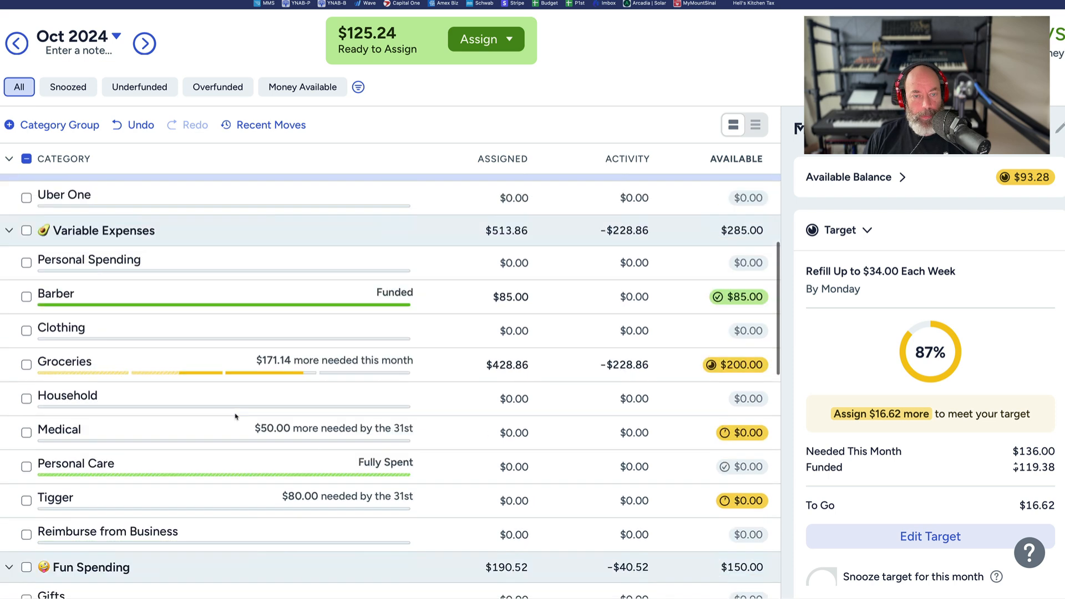
pyautogui.scroll(-2, 235, 416)
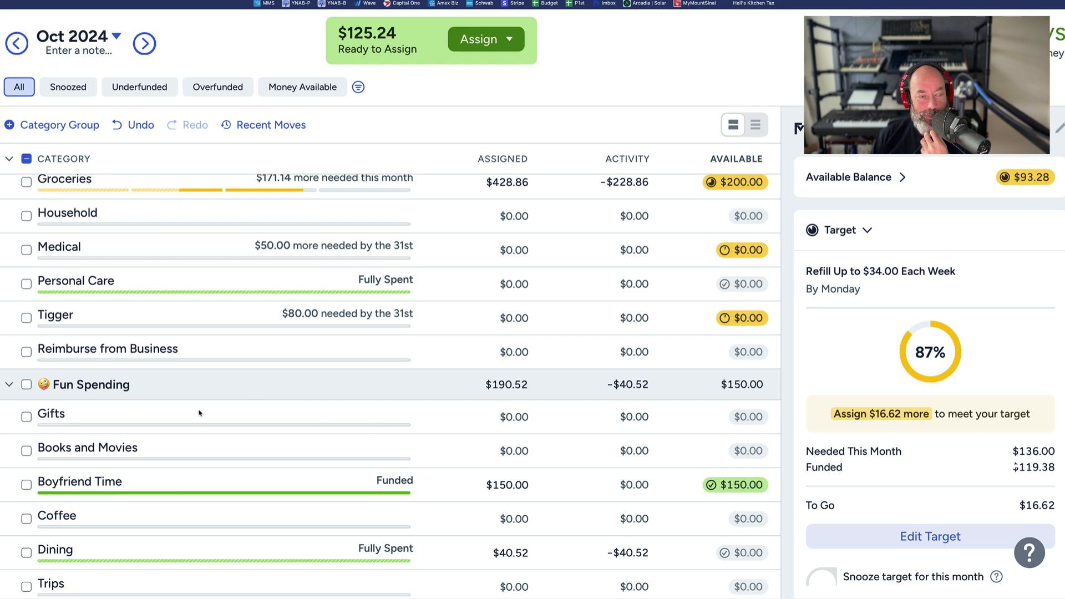
pyautogui.scroll(-3, 265, 404)
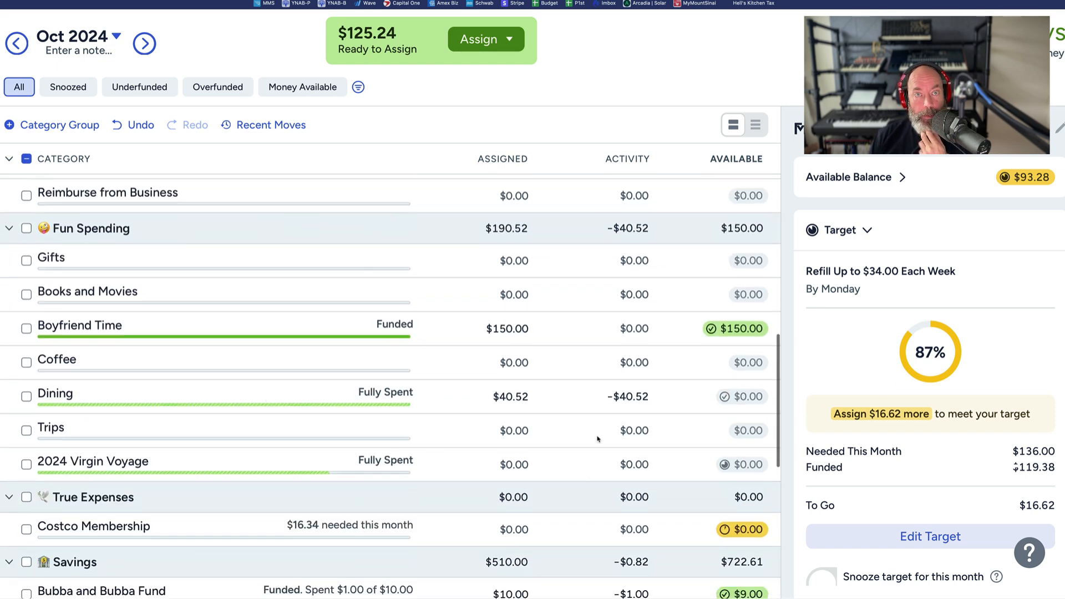
pyautogui.click(488, 38)
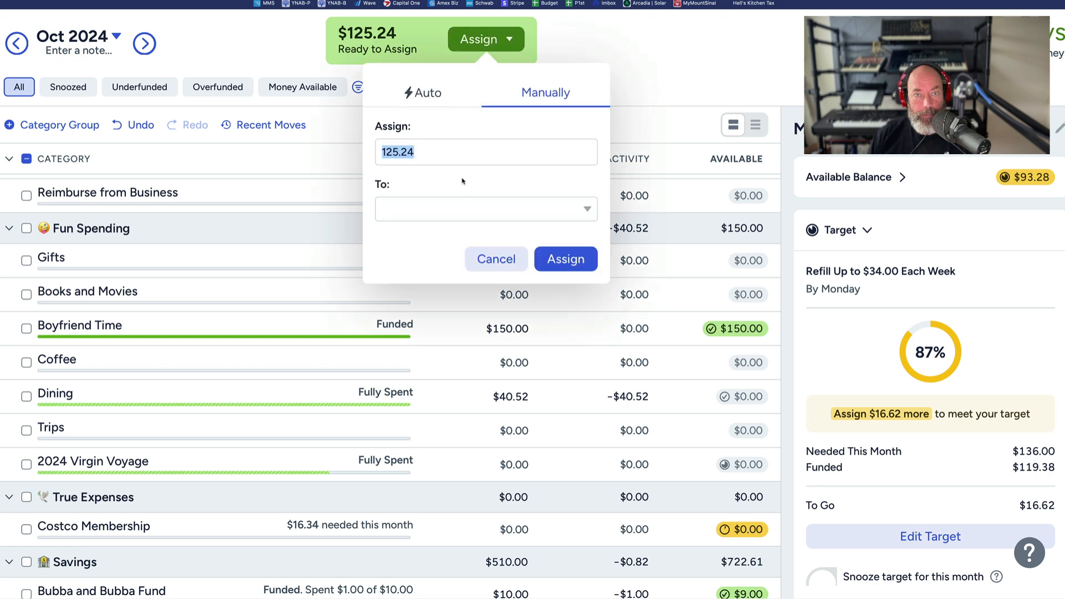
pyautogui.click(455, 203)
pyautogui.write('tri')
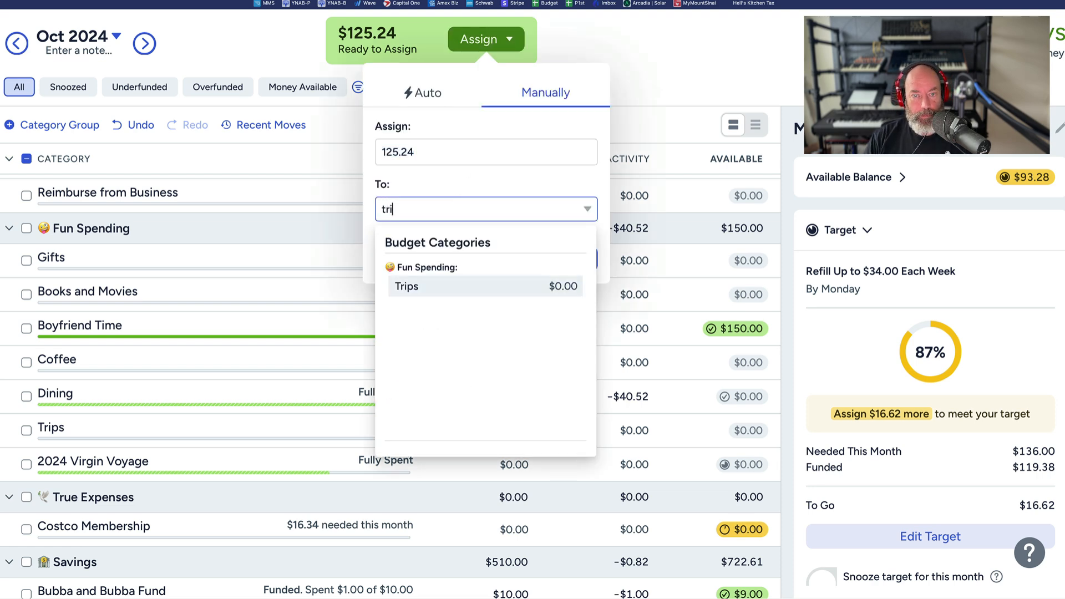
pyautogui.press('Return')
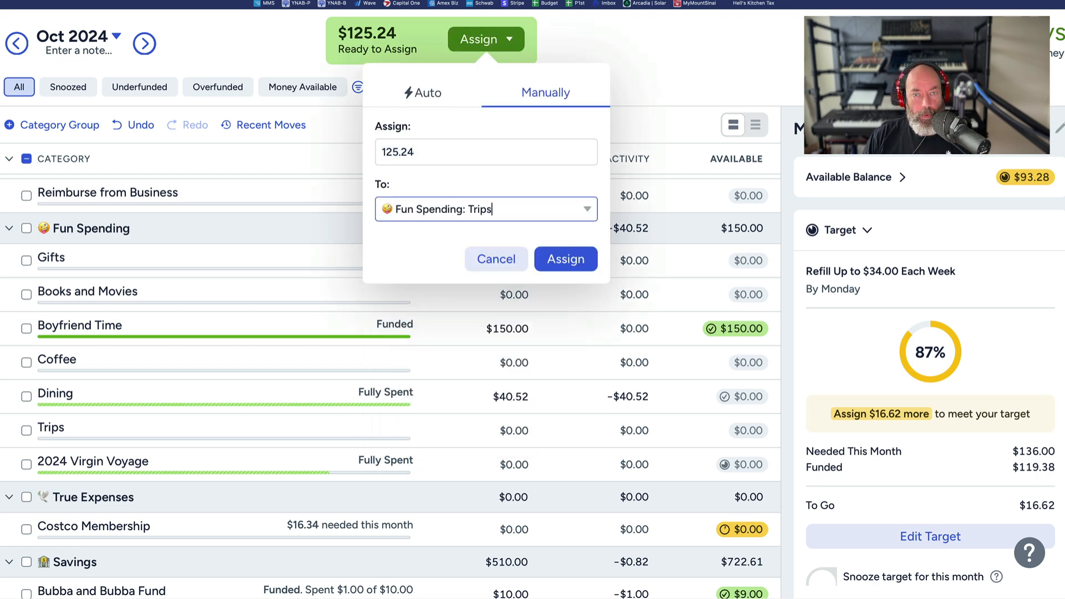
pyautogui.click(552, 258)
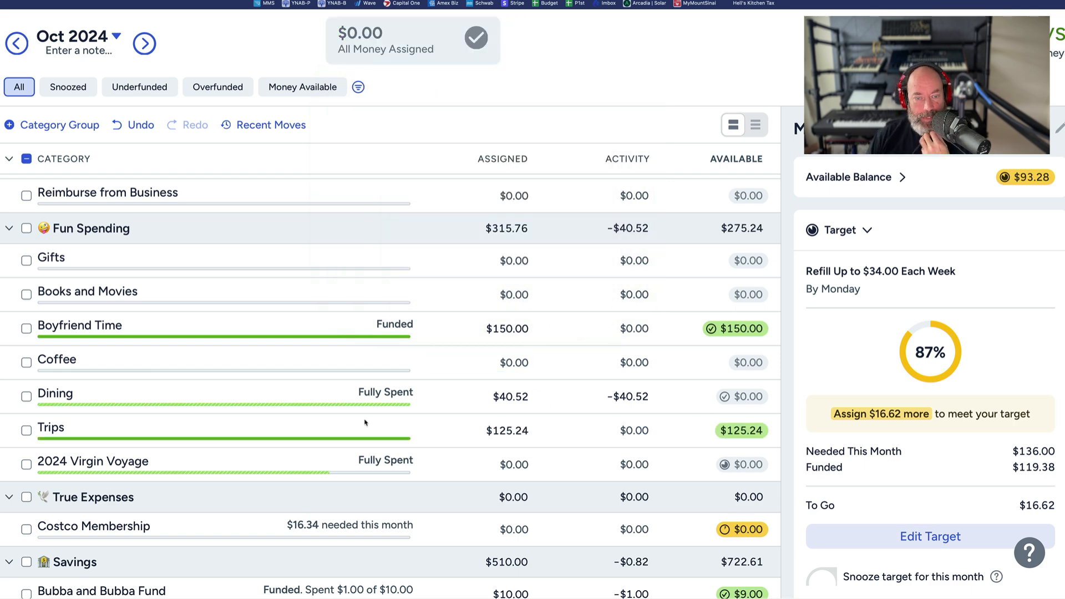
# Step: Review the assigned amounts and outstanding targets of every category in the October 2024 budget, from Debt Repayment to Interest + Fees
pyautogui.scroll(-3, 282, 471)
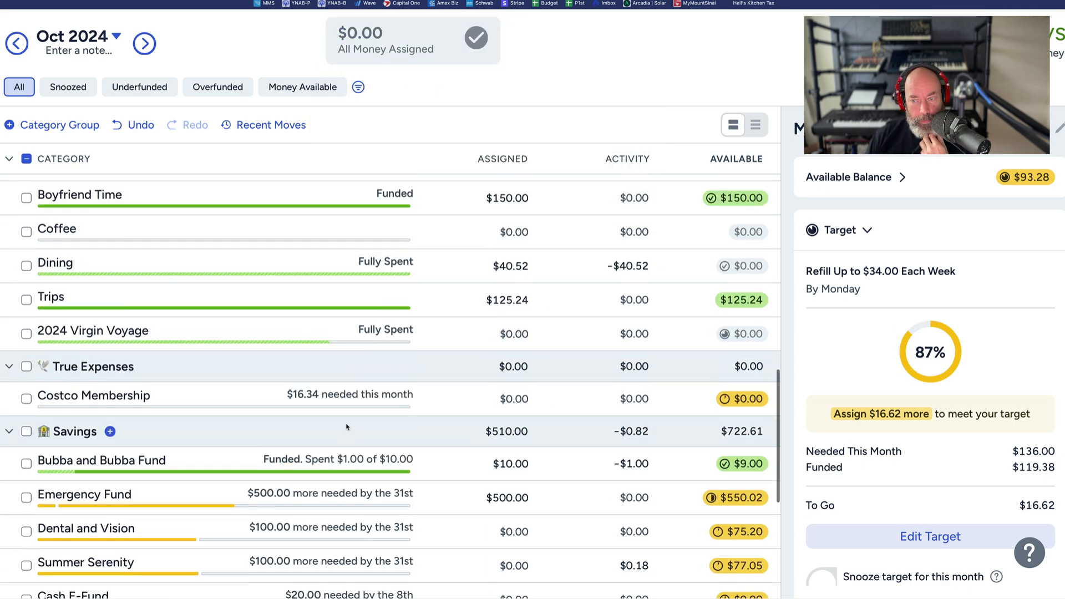
pyautogui.scroll(-2, 389, 411)
pyautogui.scroll(-6, 389, 411)
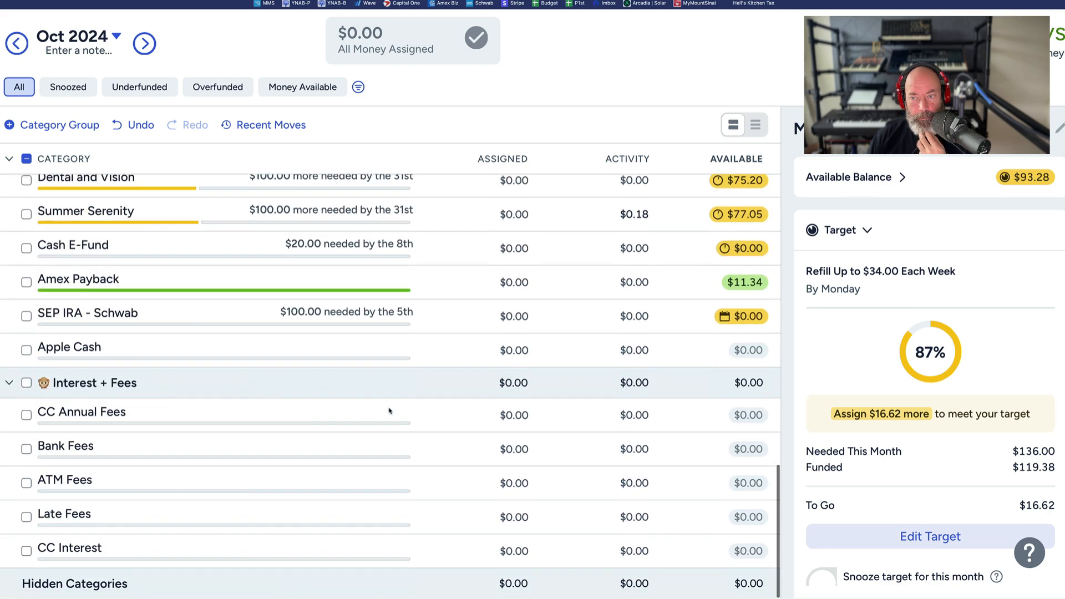
pyautogui.scroll(20, 389, 411)
pyautogui.scroll(10, 385, 411)
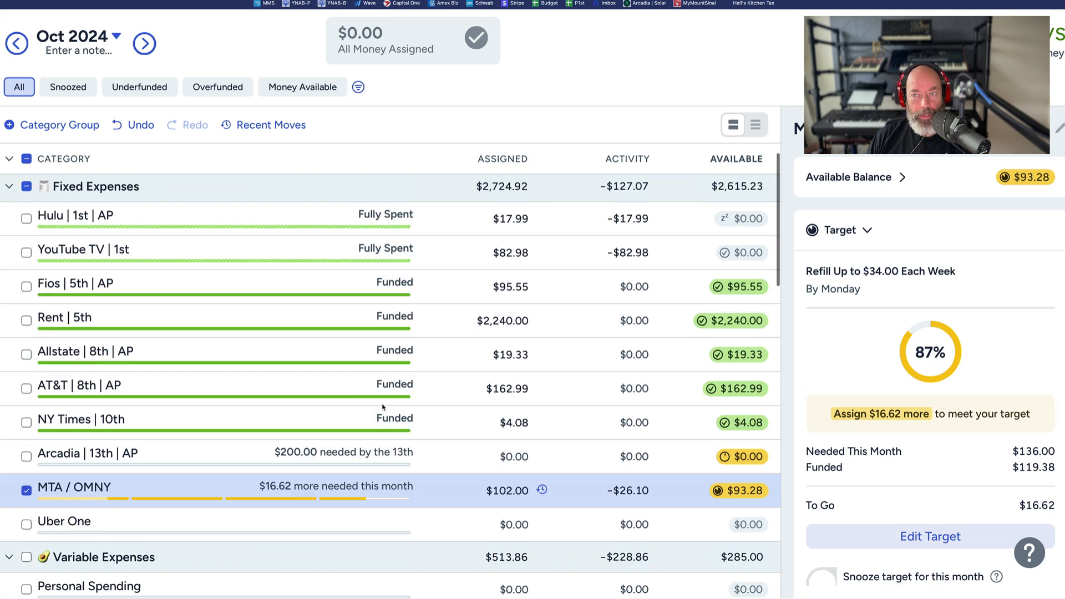
pyautogui.scroll(-5, 48, 330)
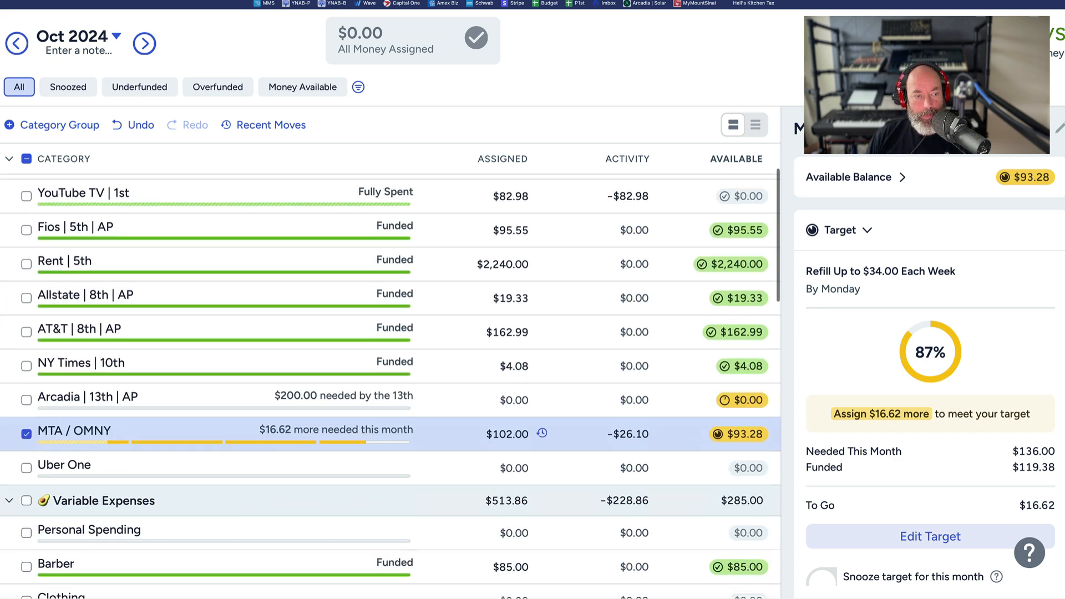
pyautogui.scroll(5, 185, 325)
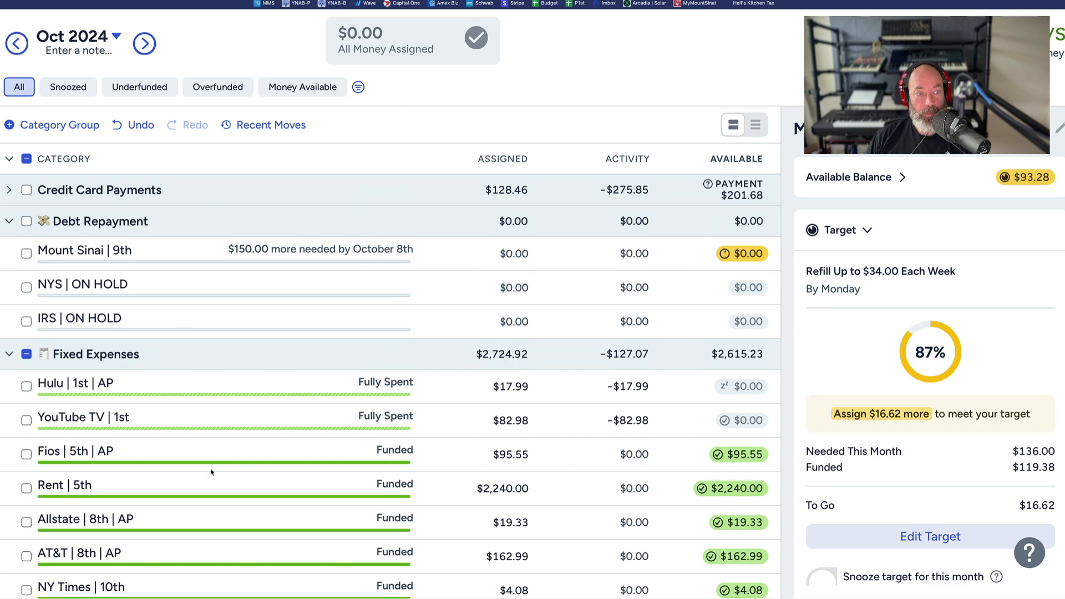
pyautogui.scroll(-3, 431, 359)
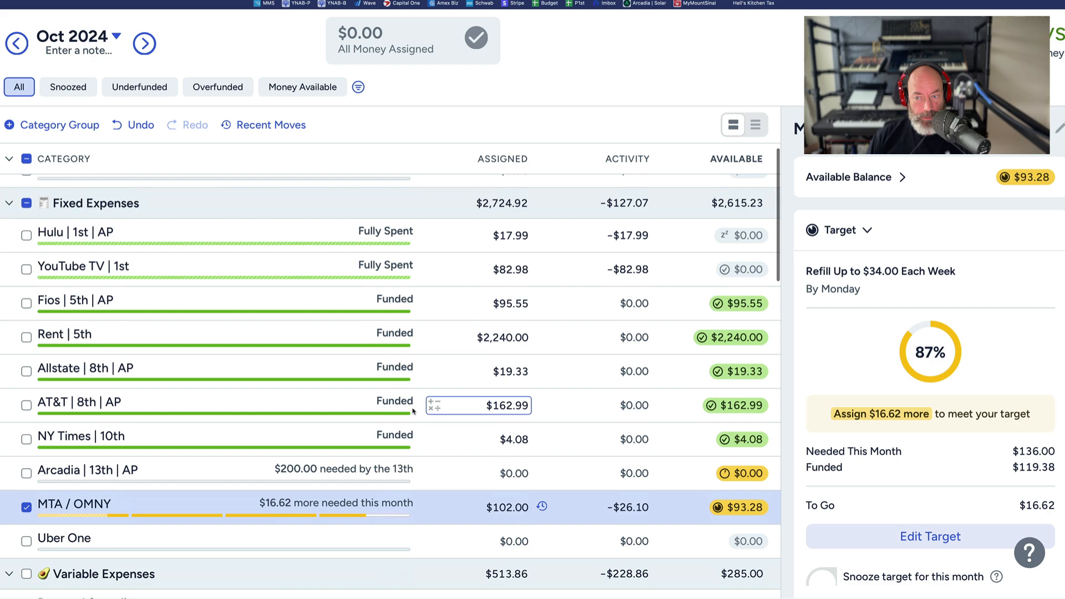
pyautogui.scroll(-4, 185, 376)
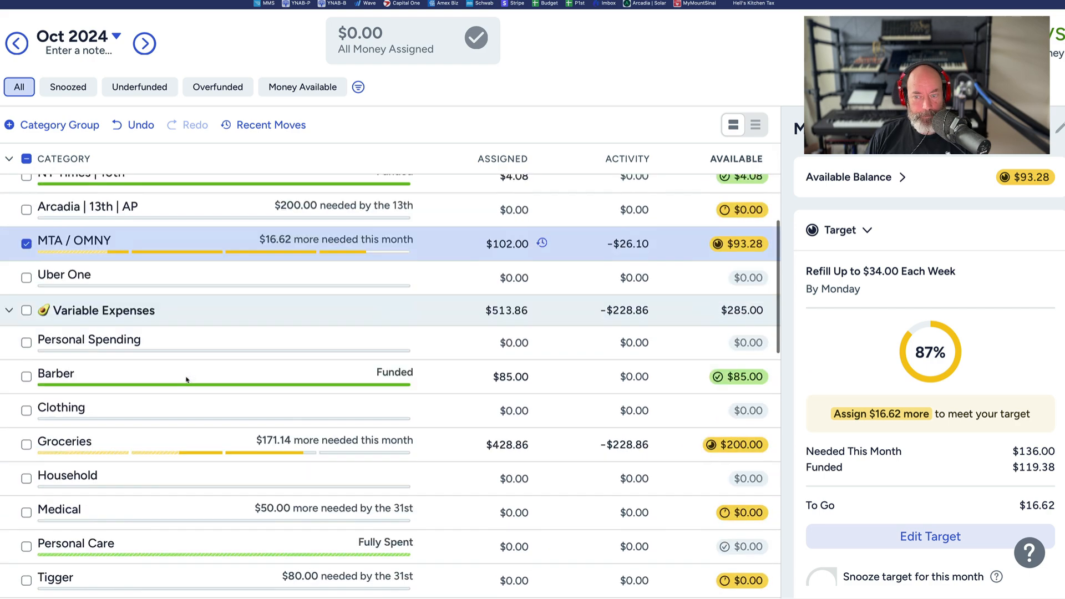
pyautogui.scroll(-12, 415, 345)
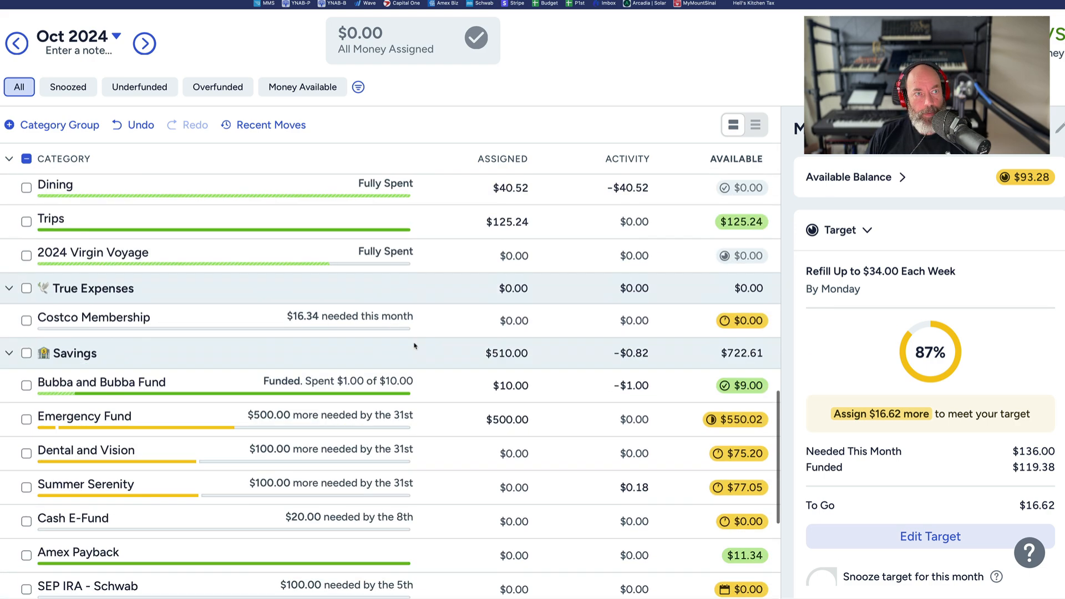
pyautogui.scroll(-3, 415, 345)
pyautogui.scroll(1, 415, 345)
pyautogui.scroll(-1, 414, 343)
pyautogui.scroll(-1, 414, 343)
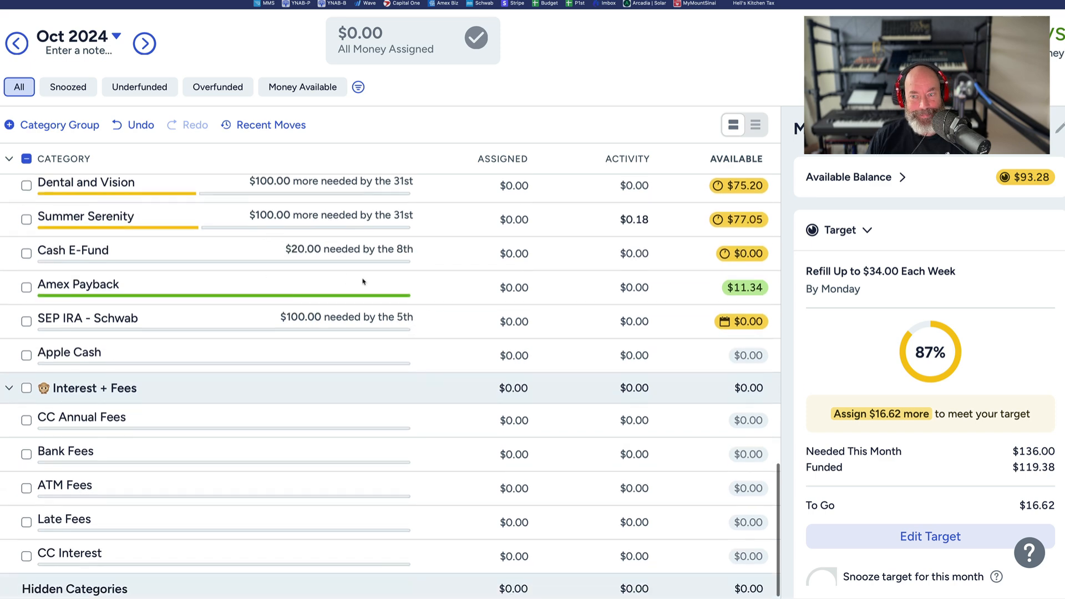
pyautogui.scroll(3, 360, 282)
pyautogui.scroll(1, 321, 425)
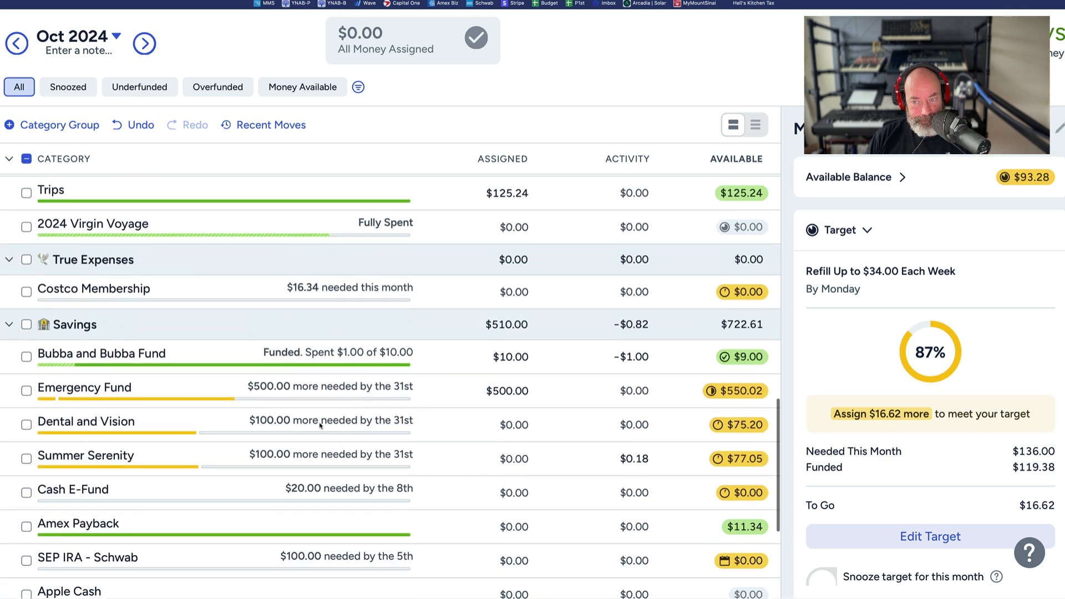
pyautogui.scroll(3, 321, 425)
pyautogui.scroll(-2, 147, 442)
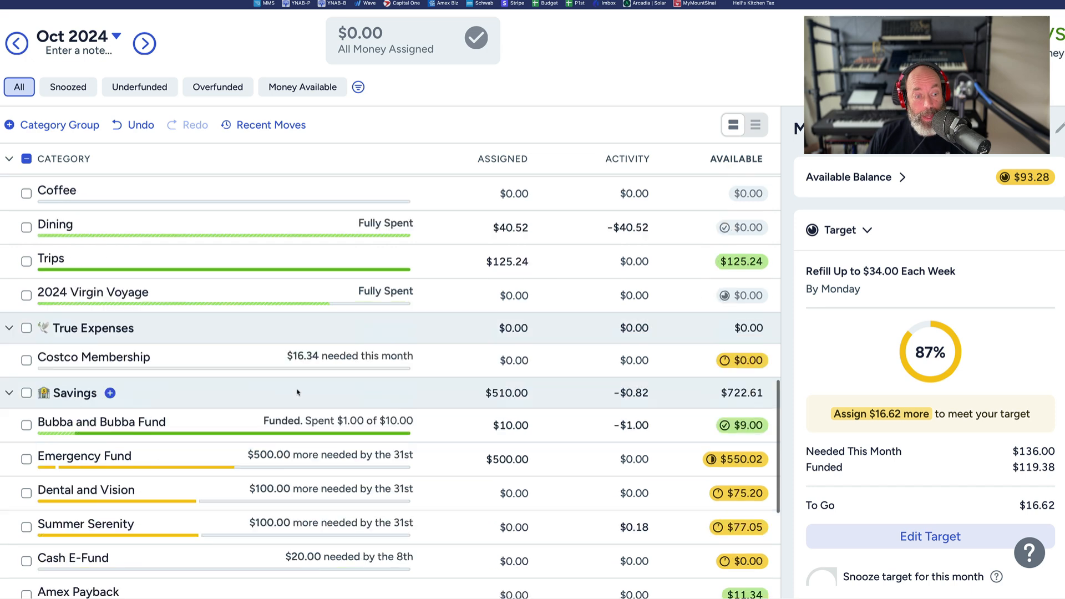